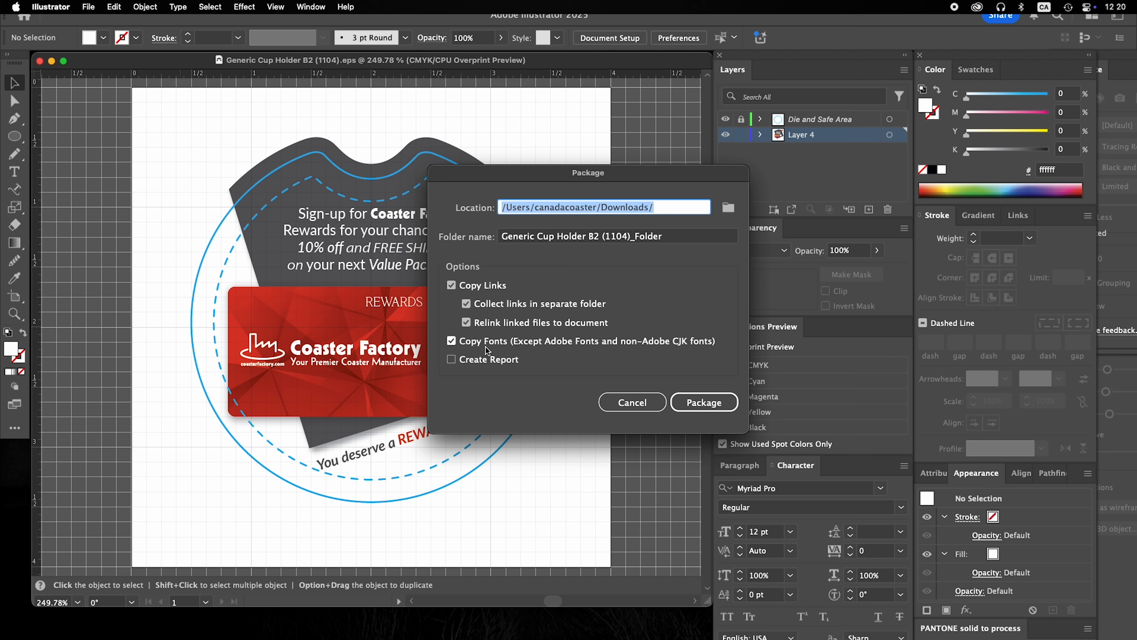
Package the cup holder artwork with links and fonts into Downloads, then show the desktop
left_click(693, 403)
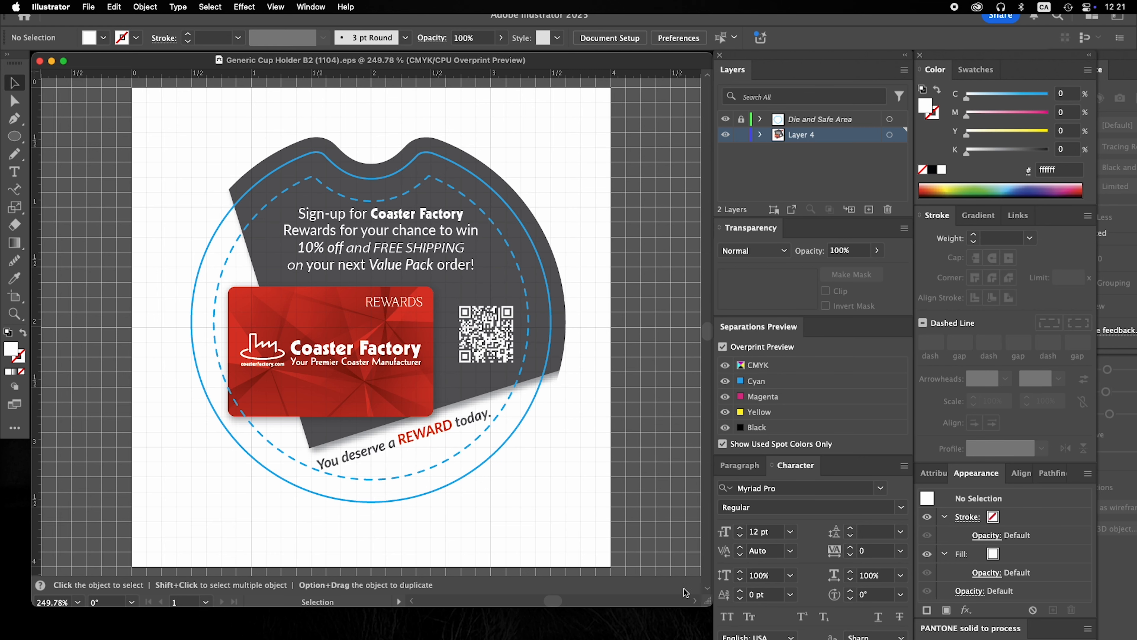
left_click(693, 622)
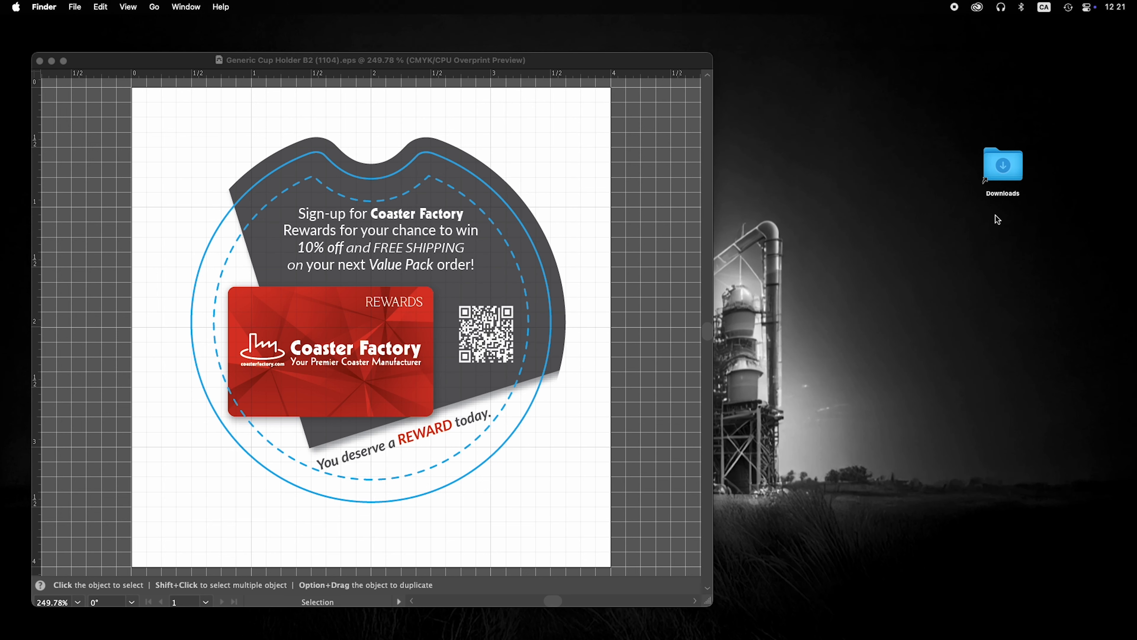
Inspect the package folder in Downloads: its Fonts, Links and packaged EPS file
double_click(1009, 174)
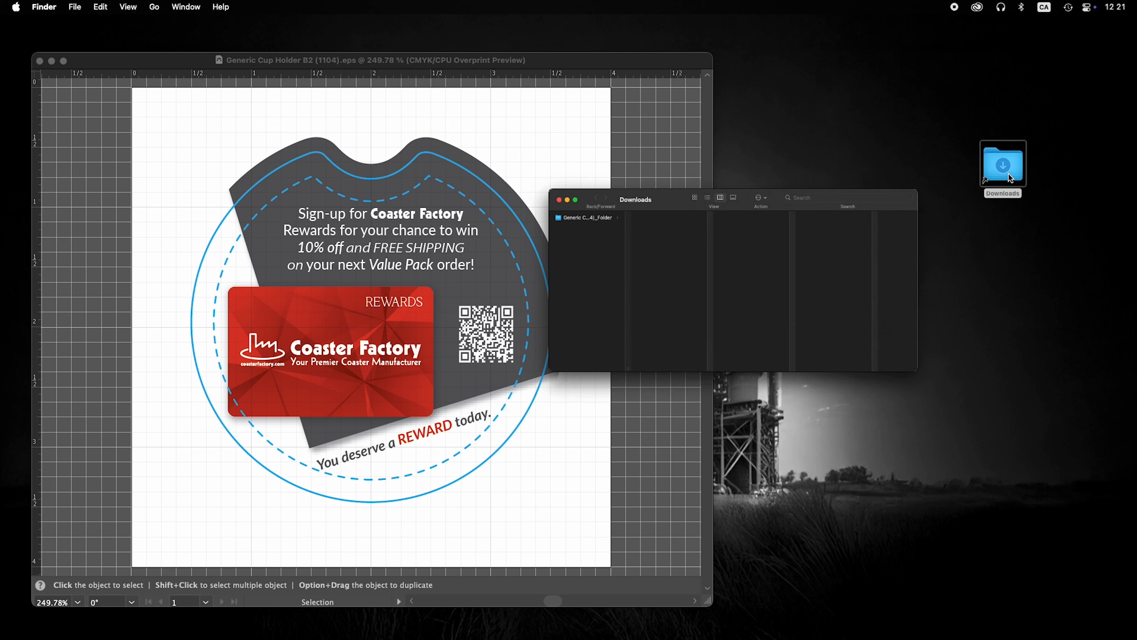
left_click(366, 258)
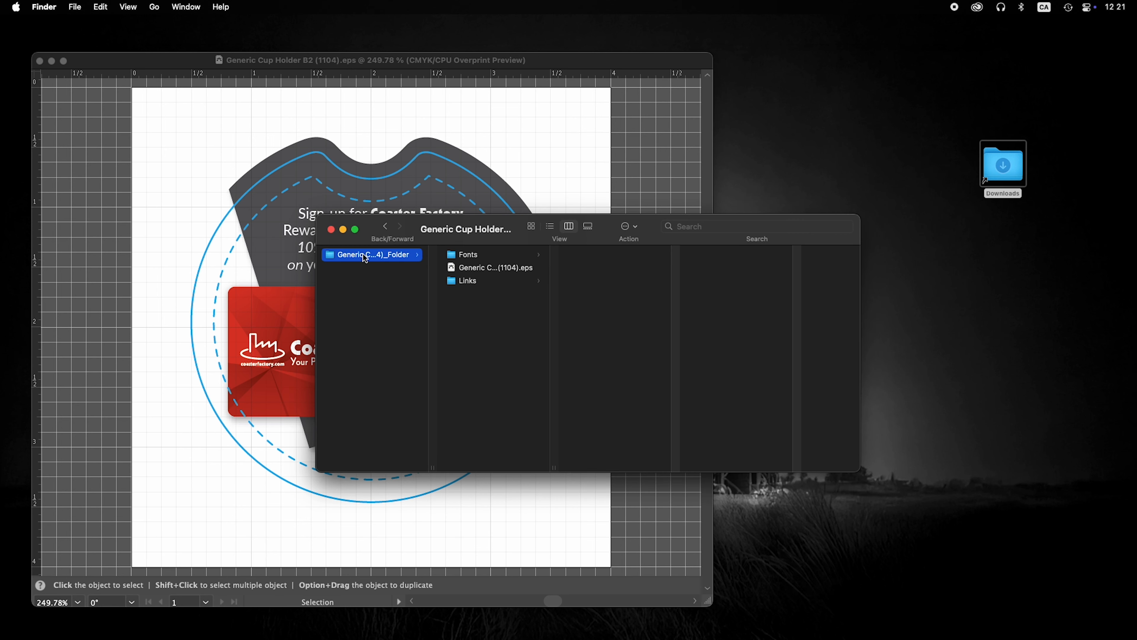
left_click(475, 256)
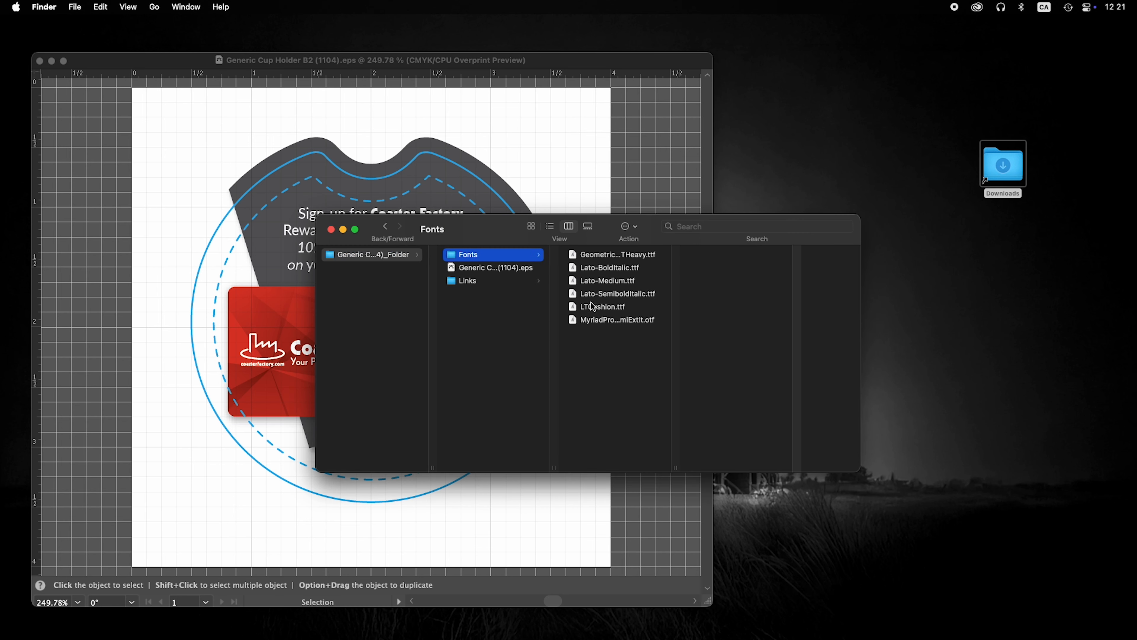
left_click(475, 281)
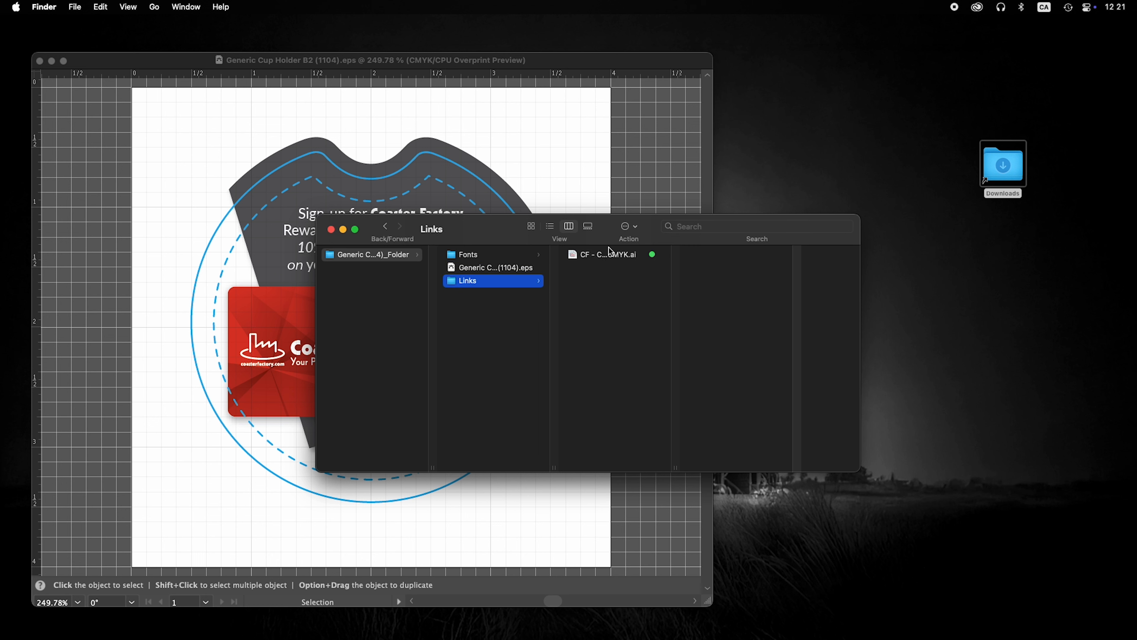
left_click(486, 271)
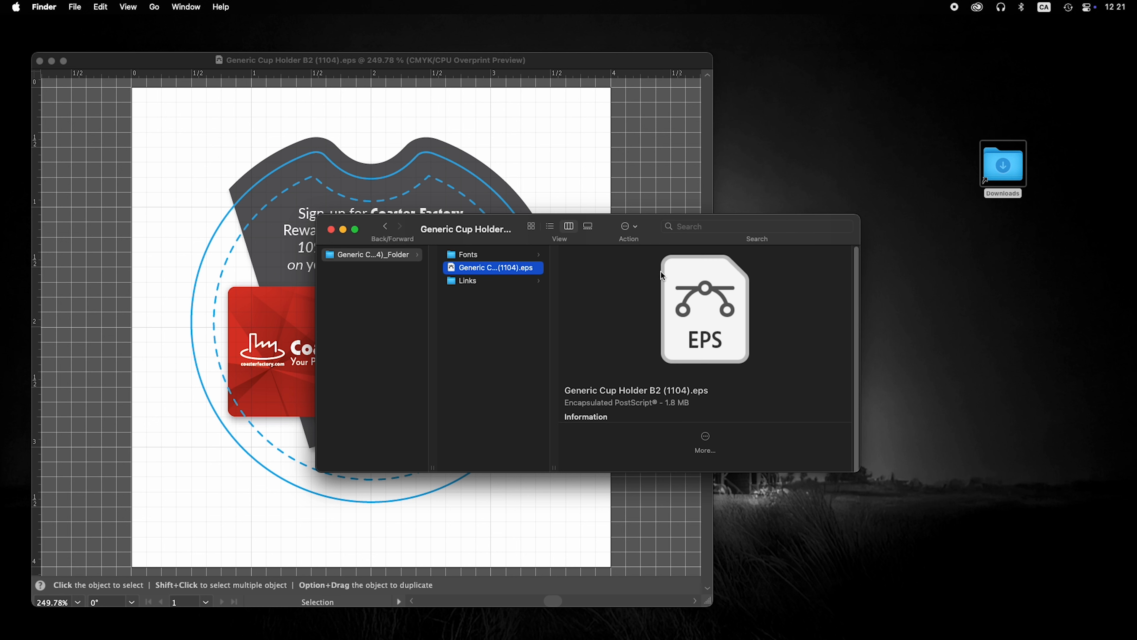
left_click(399, 278)
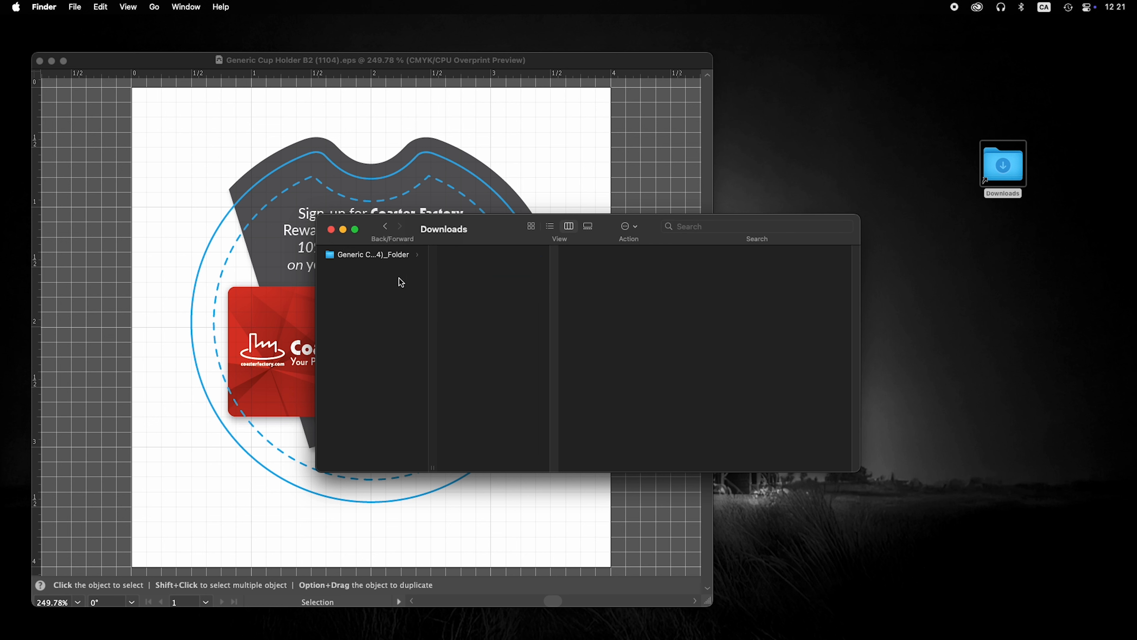
Compress the package folder into Generic Cup Holder B2 (1104)_Folder.zip and tag it green
right_click(363, 259)
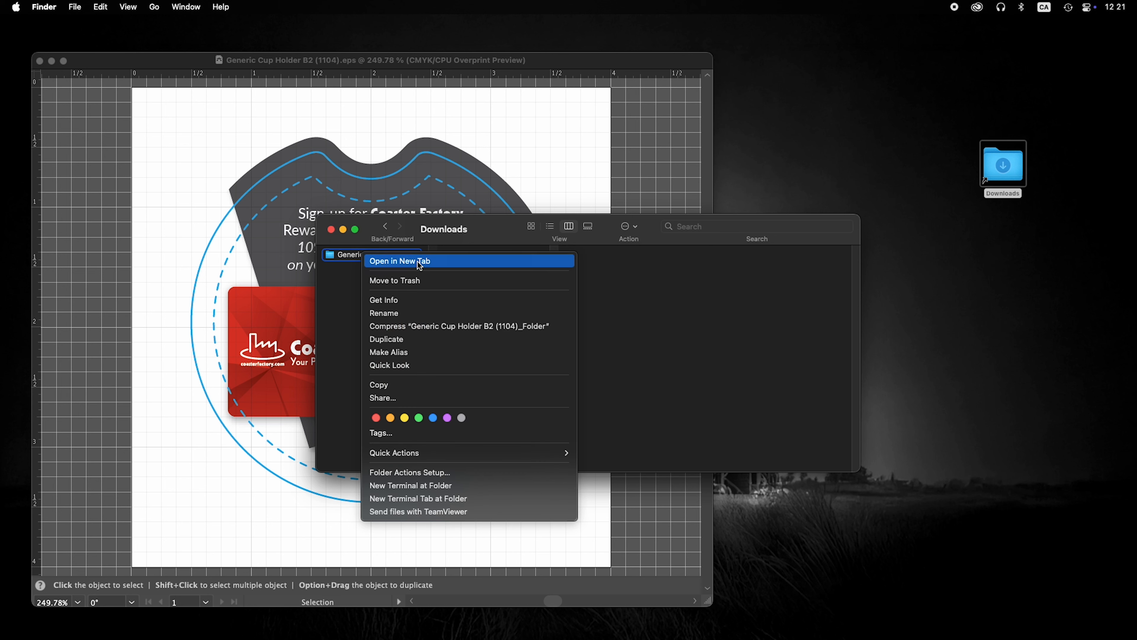
left_click(406, 326)
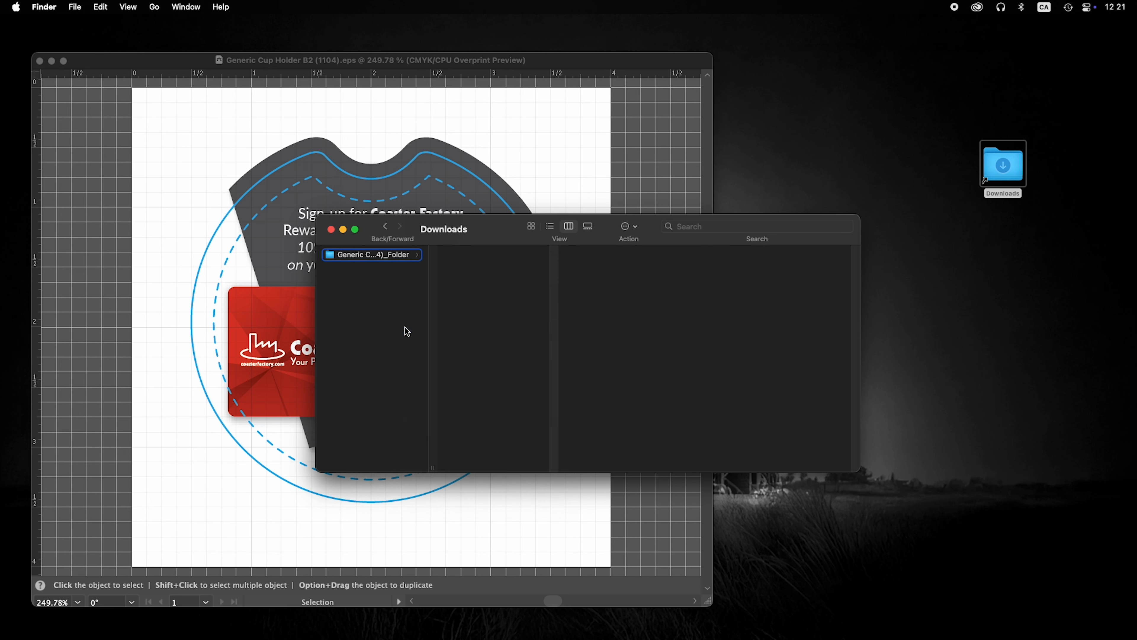
right_click(371, 267)
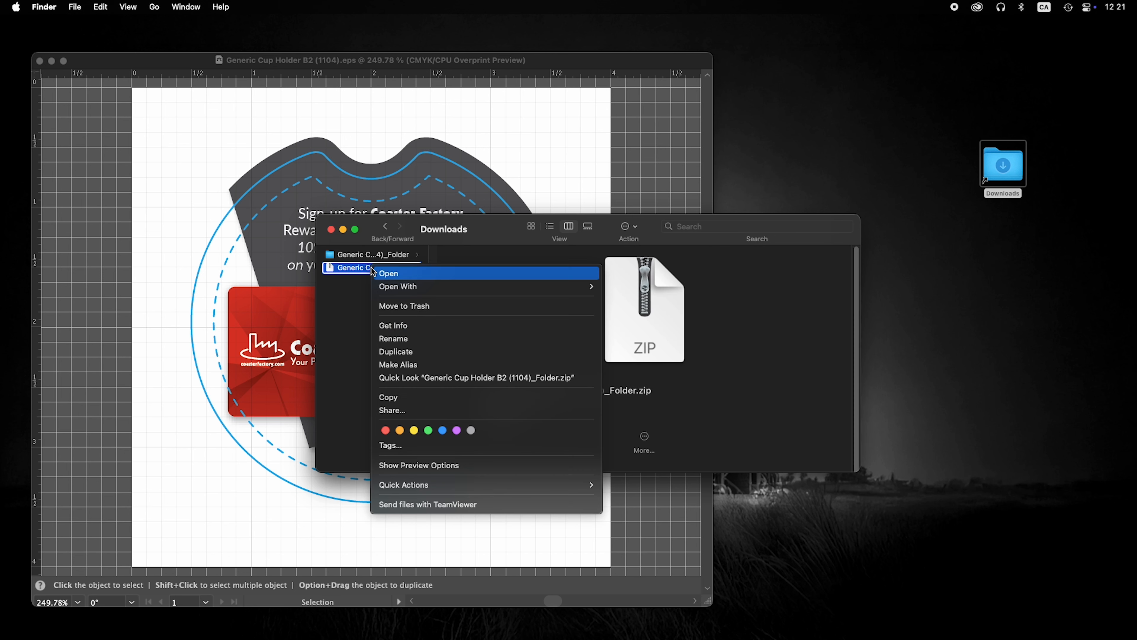
left_click(430, 432)
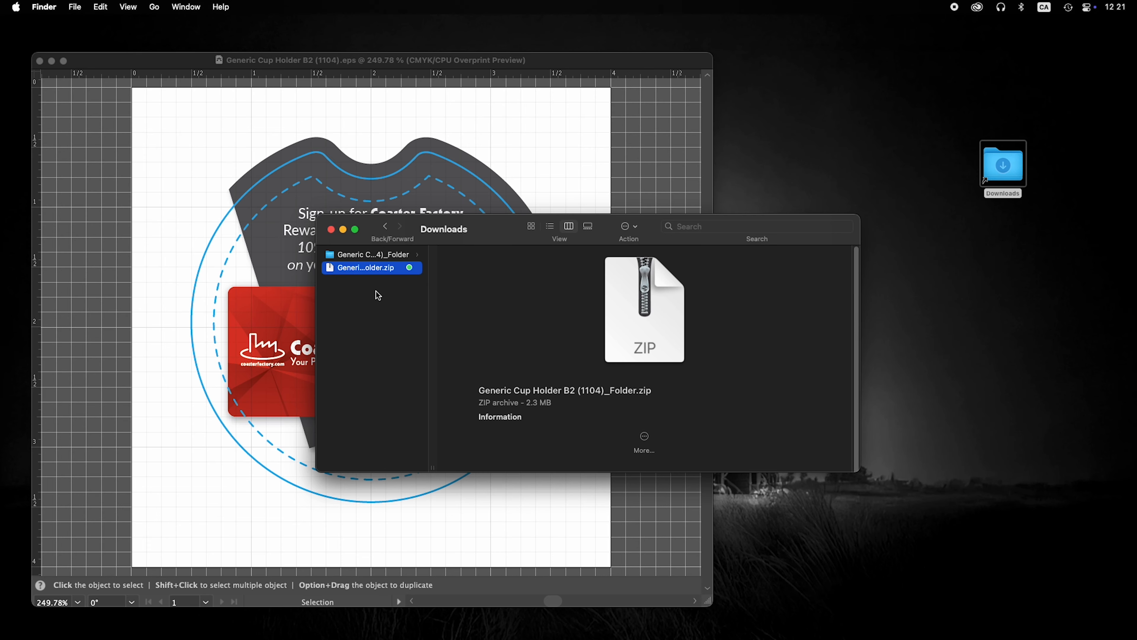
left_click(378, 296)
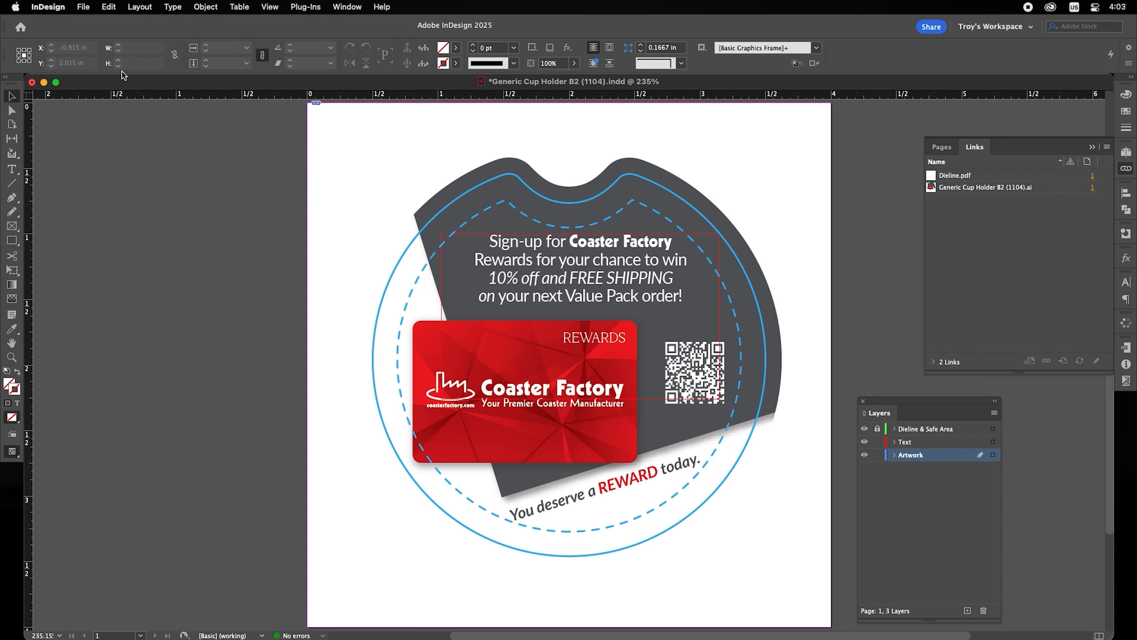
Bring up the InDesign package summary reporting 5 fonts and 2 links, none missing
left_click(85, 7)
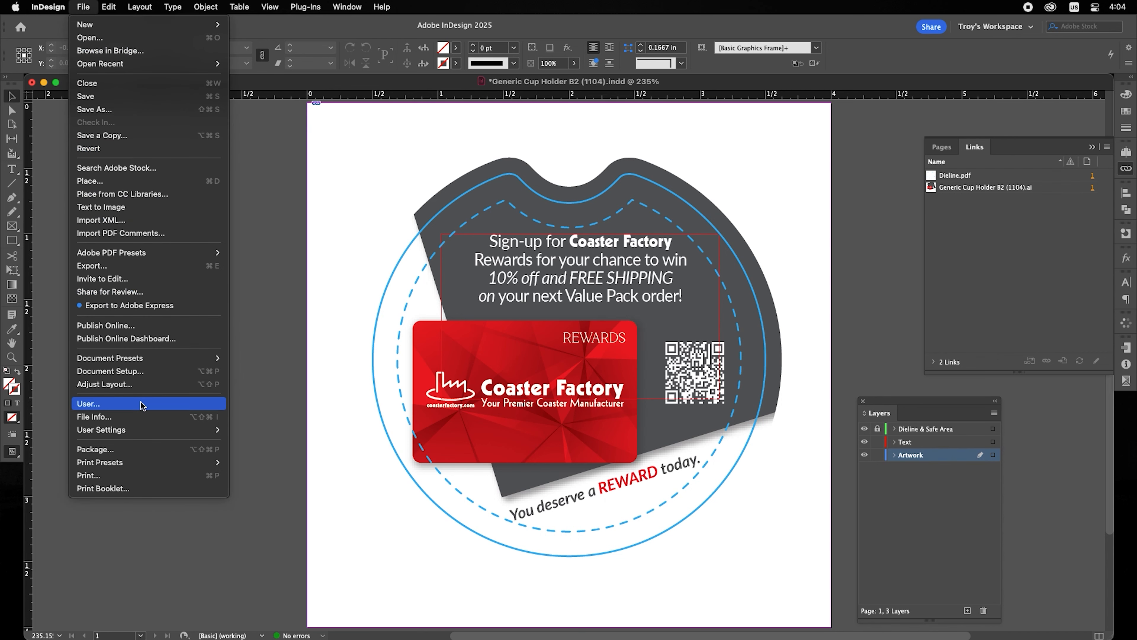
left_click(139, 450)
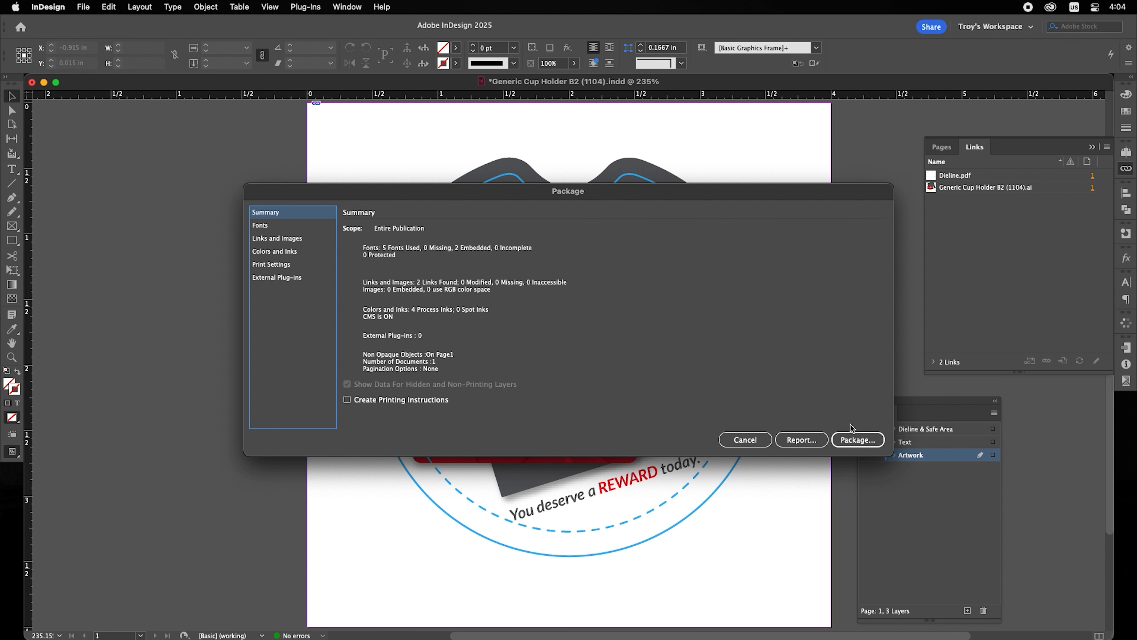
Save the document and package it into Downloads with fonts, linked graphics and IDML, then minimize it
left_click(855, 440)
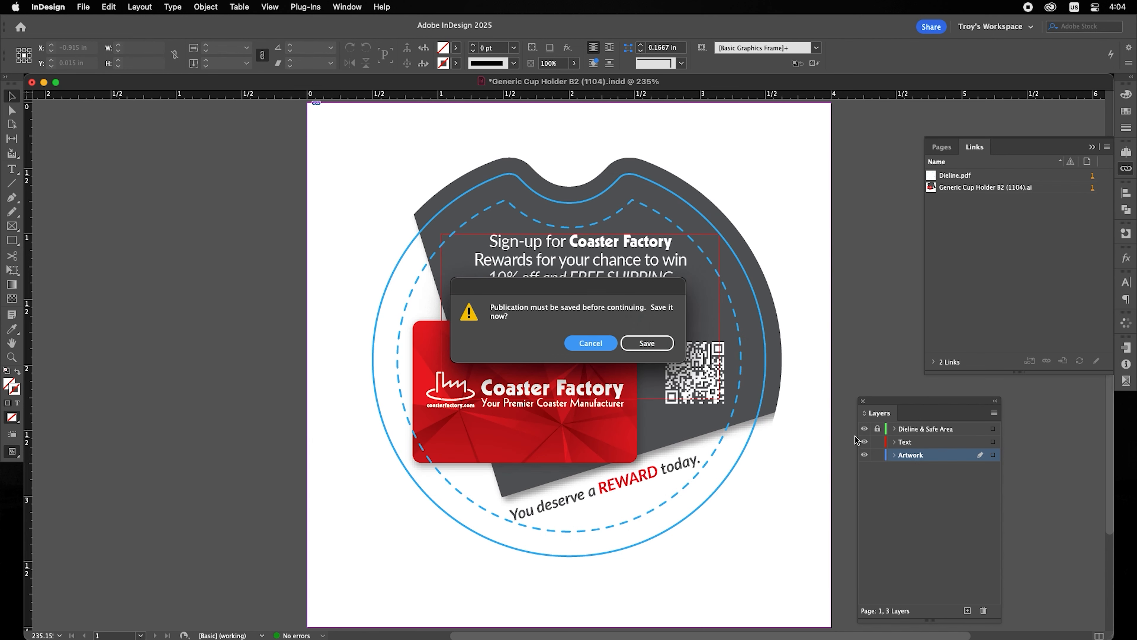
left_click(645, 344)
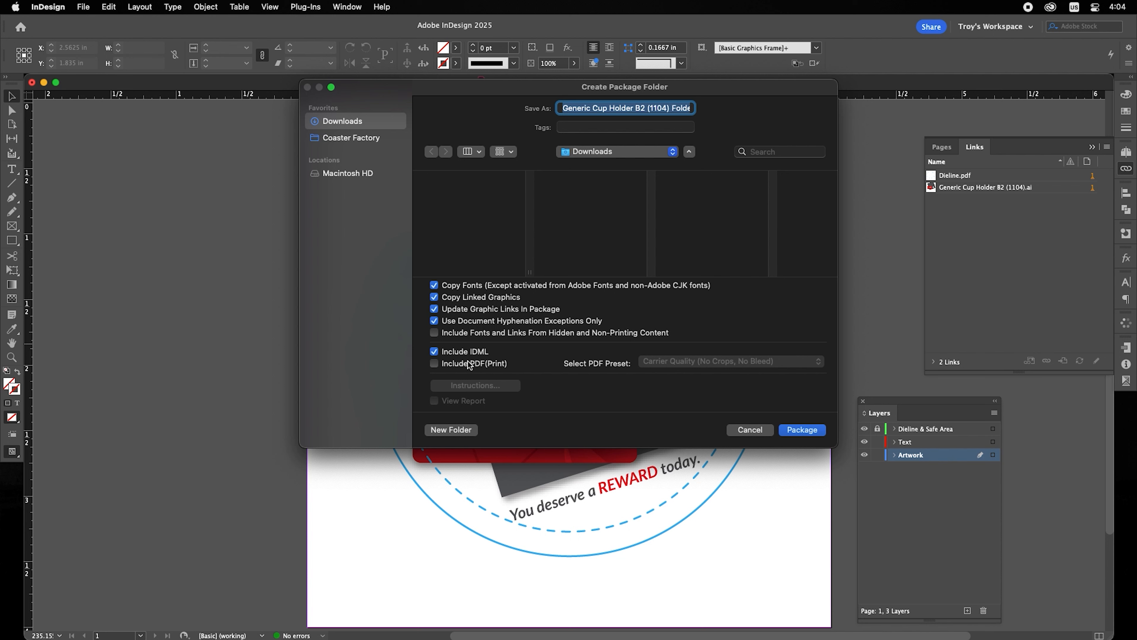
left_click(807, 431)
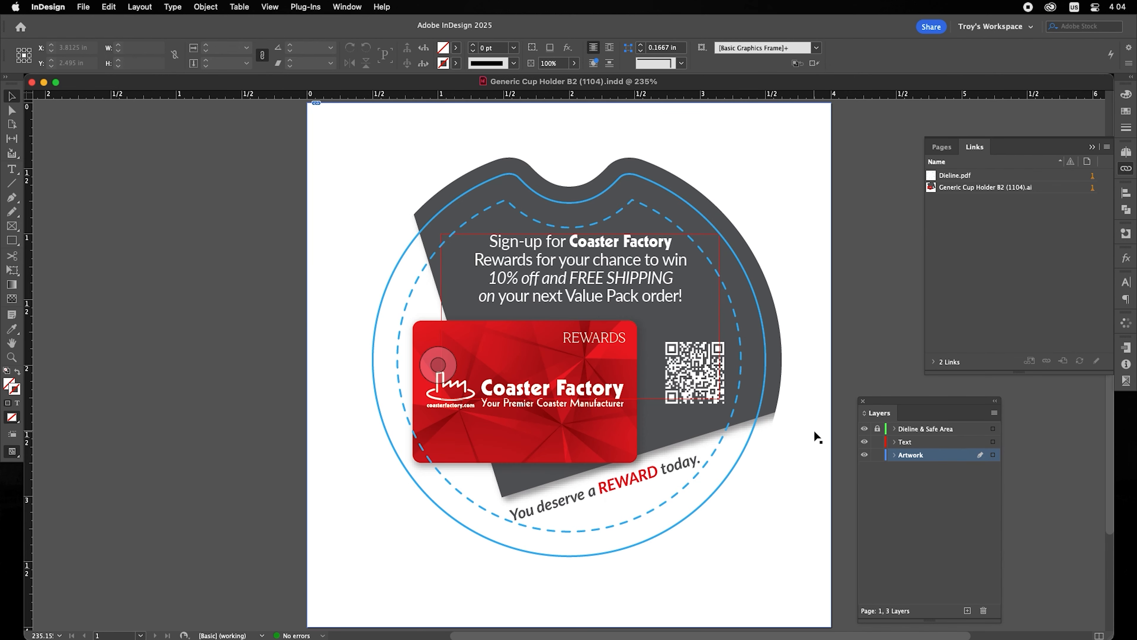
left_click(45, 82)
Open Downloads and review the InDesign package folder's collected fonts and linked files
left_click(815, 109)
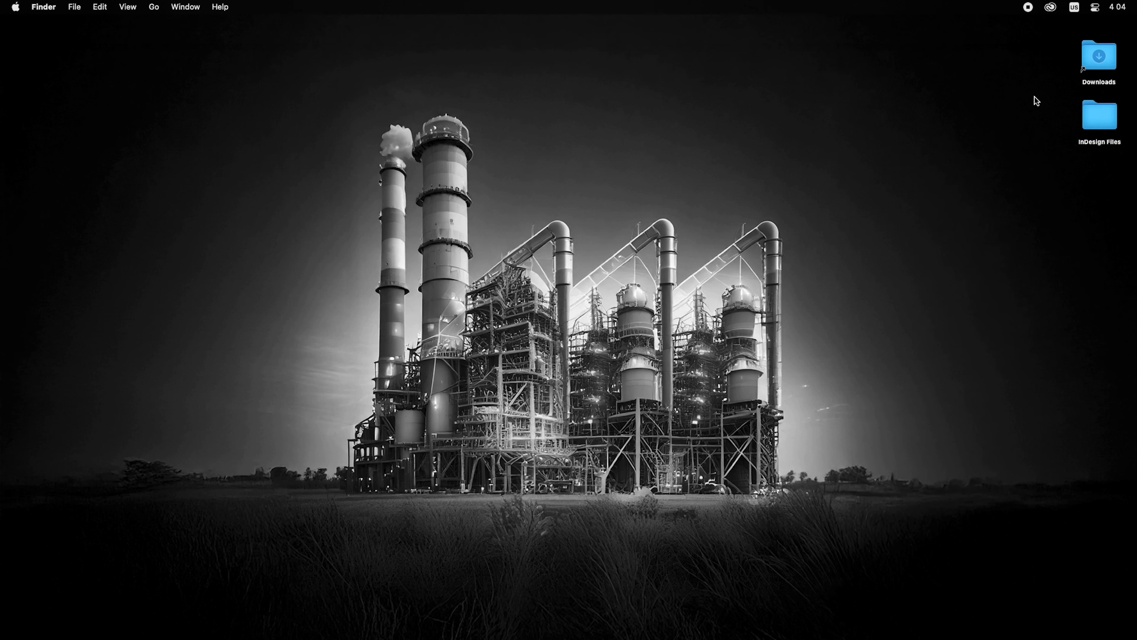
double_click(1090, 57)
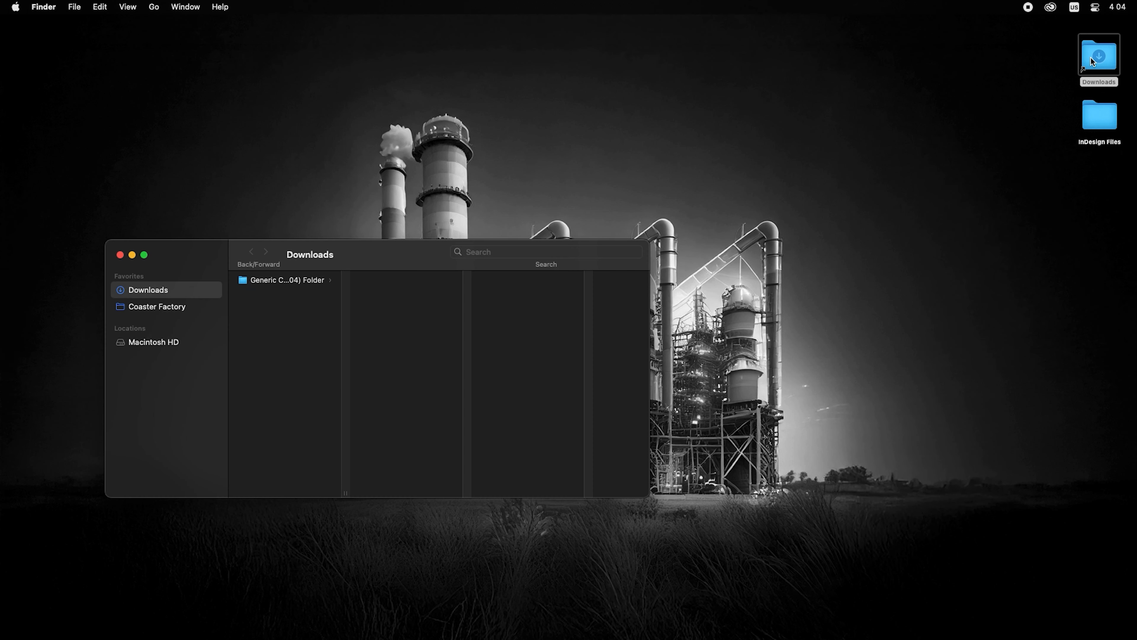
left_click(299, 279)
left_click(417, 280)
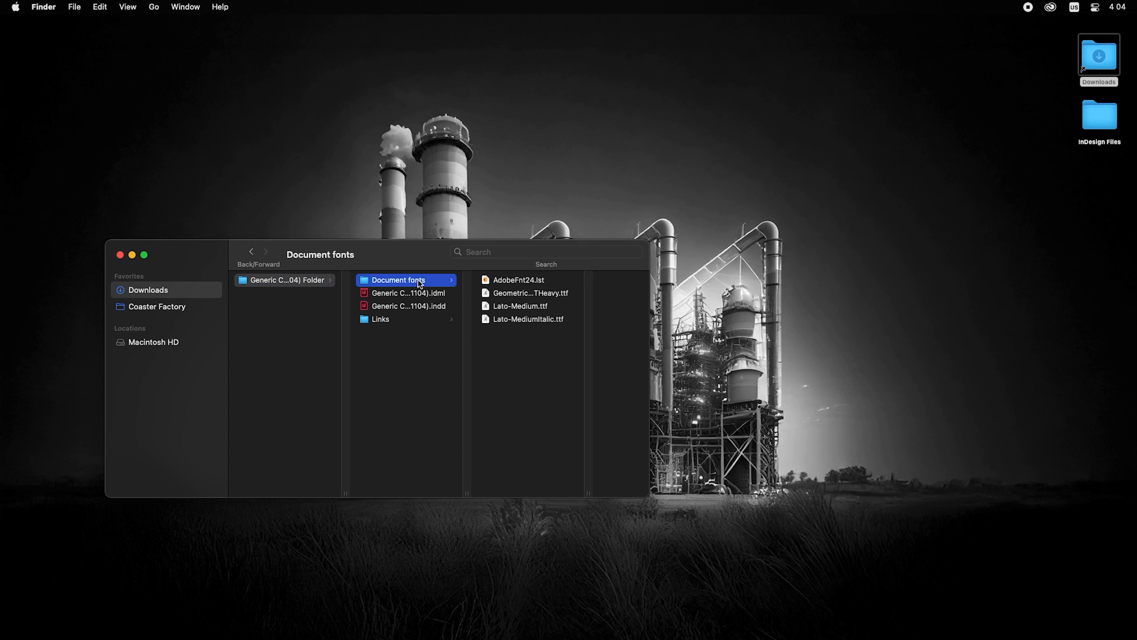
left_click(384, 323)
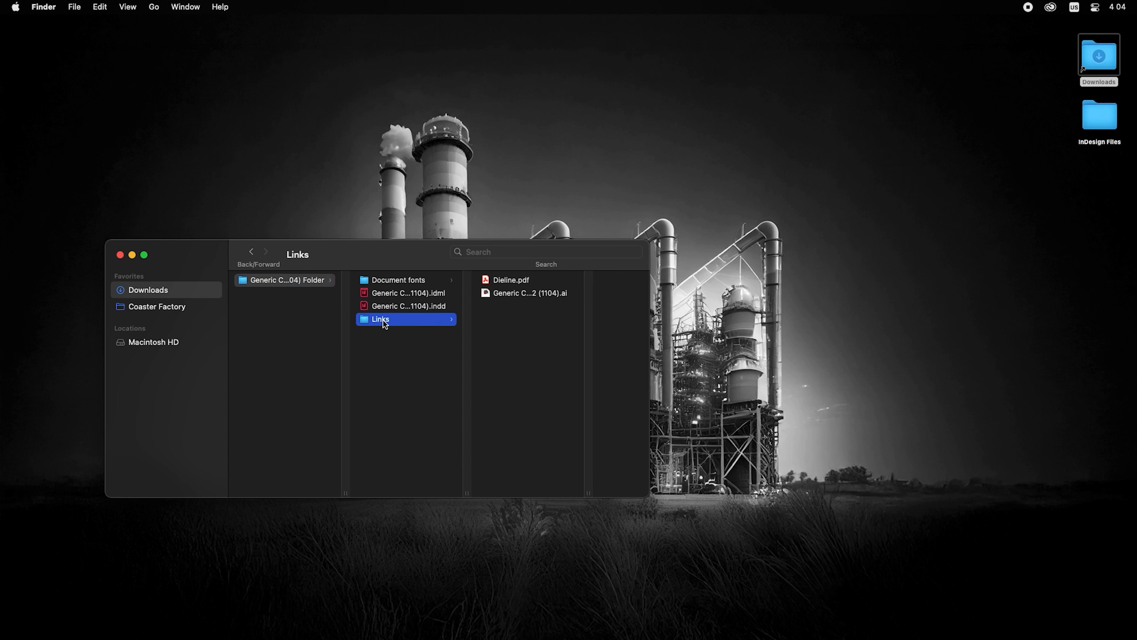
left_click(388, 339)
left_click(288, 302)
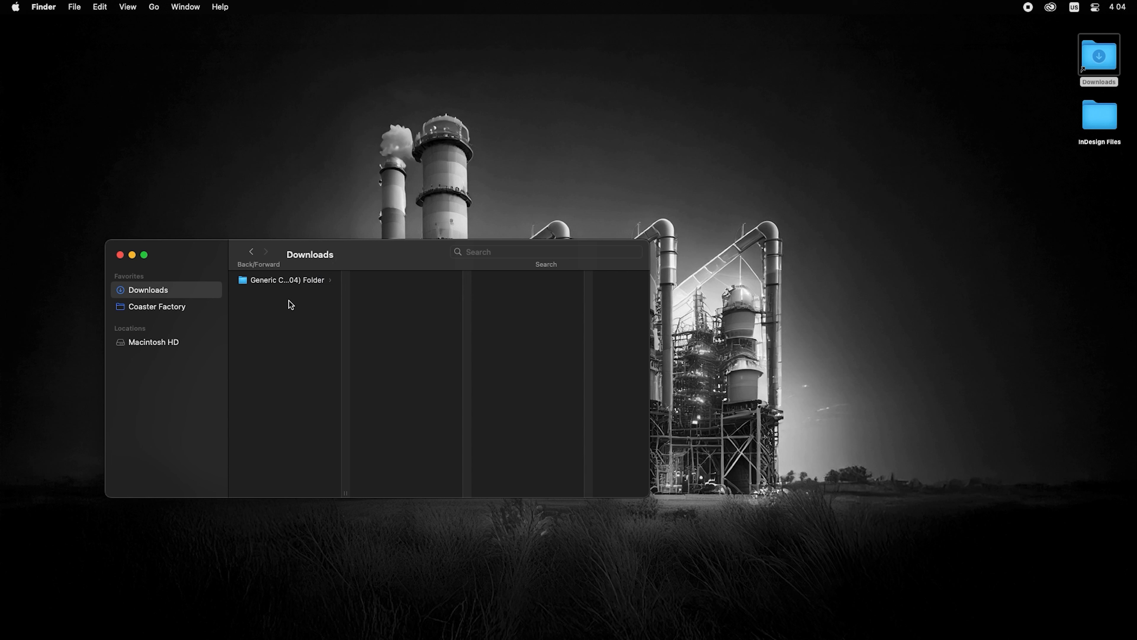
Compress the package into Generic Cup Holder B2 (1104) Folder.zip and give it a green tag
right_click(282, 285)
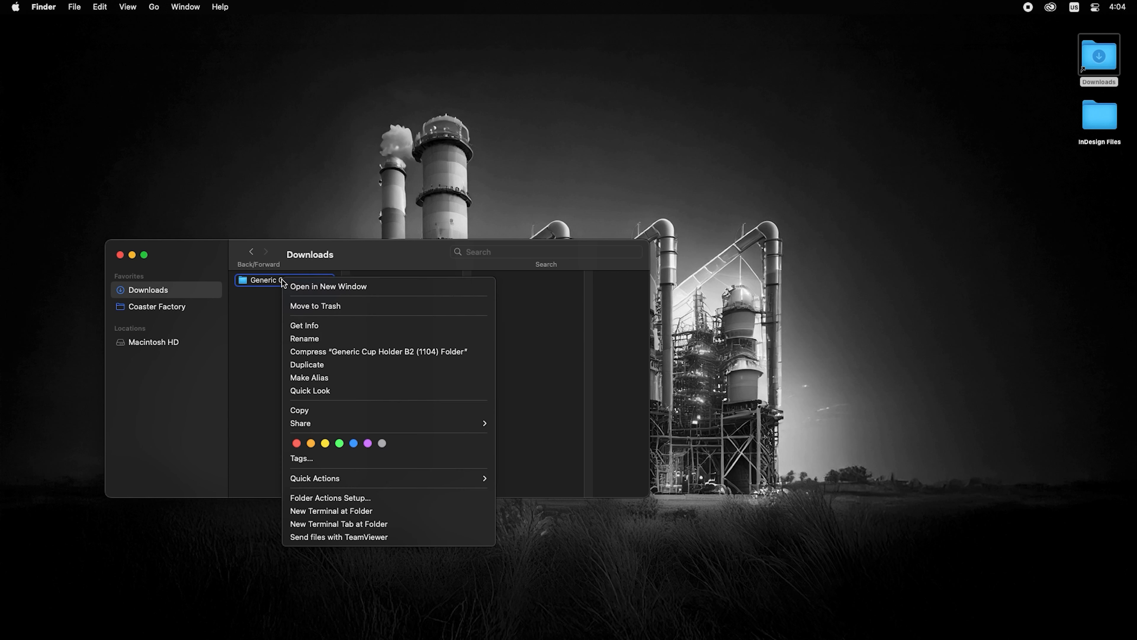
left_click(305, 352)
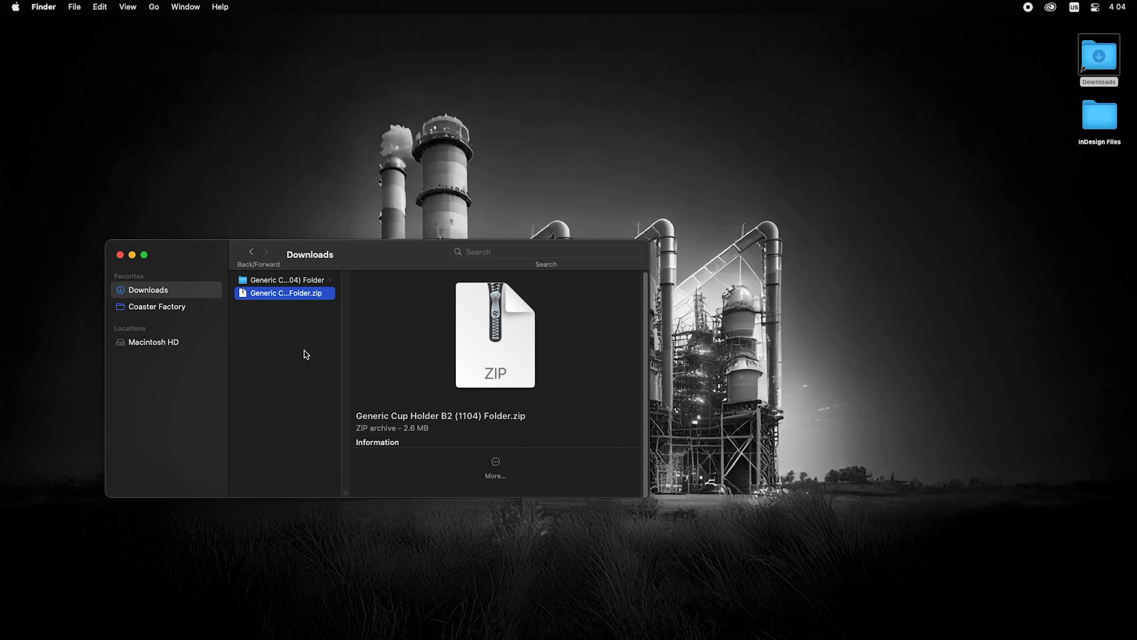
right_click(287, 294)
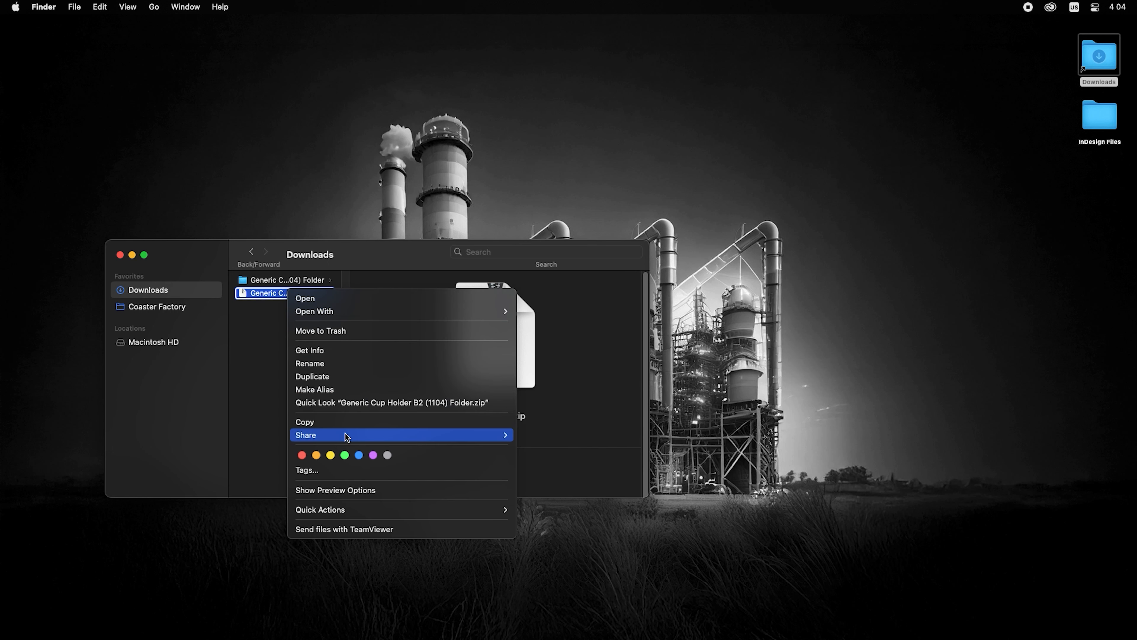
left_click(345, 454)
left_click(296, 319)
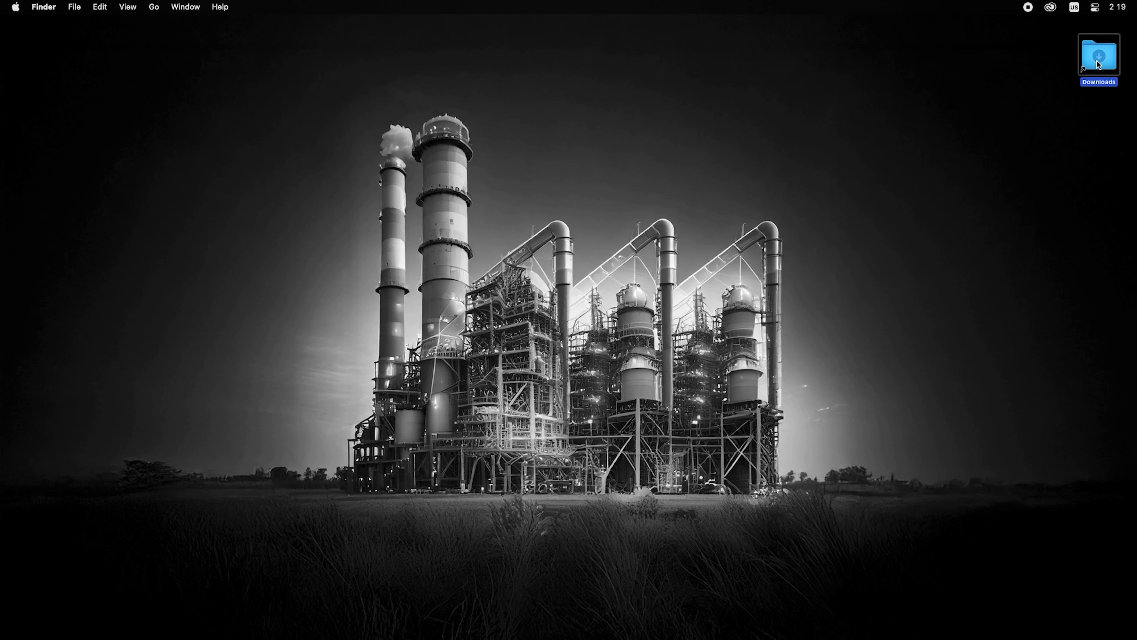
Open Generic Cup Holder B2 (1104).psd from Downloads and package it into Downloads
double_click(1097, 61)
double_click(685, 96)
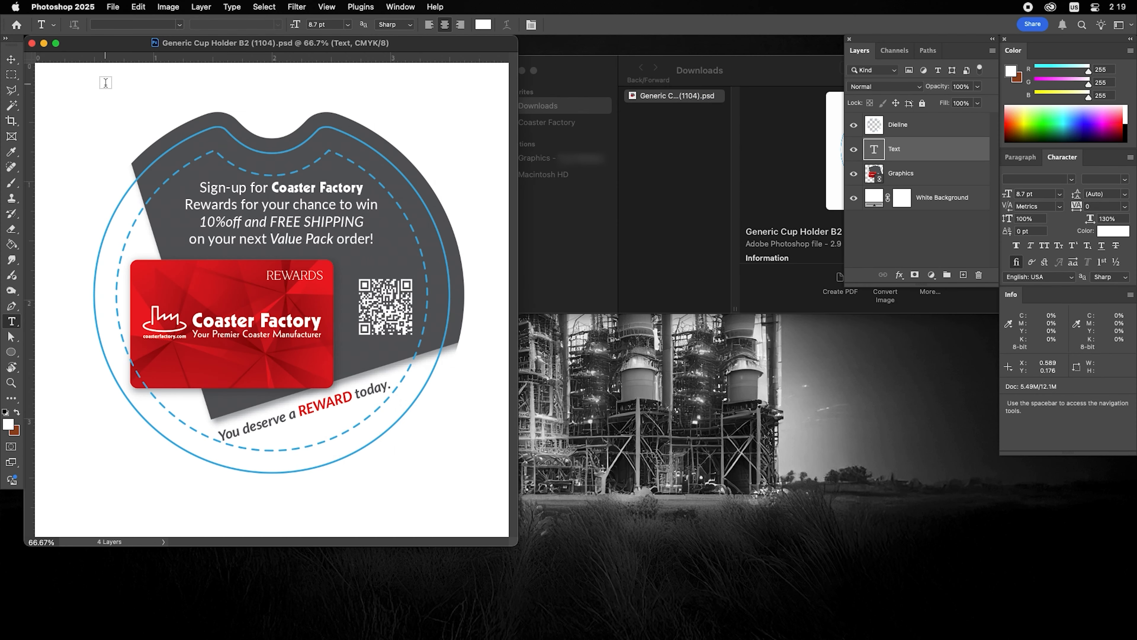
left_click(114, 7)
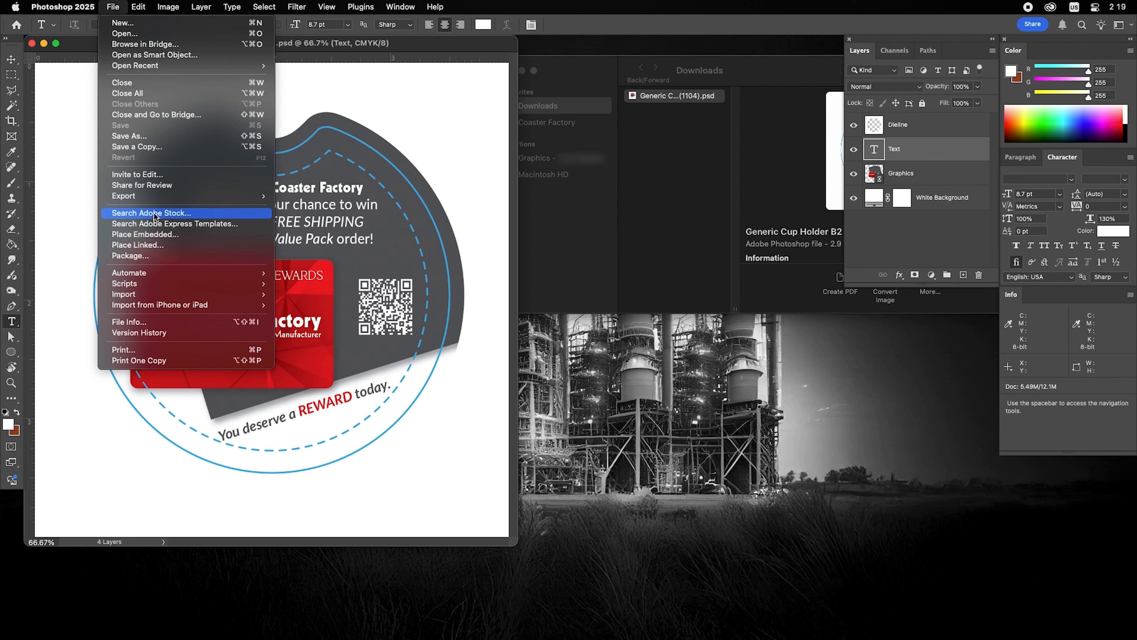
left_click(160, 257)
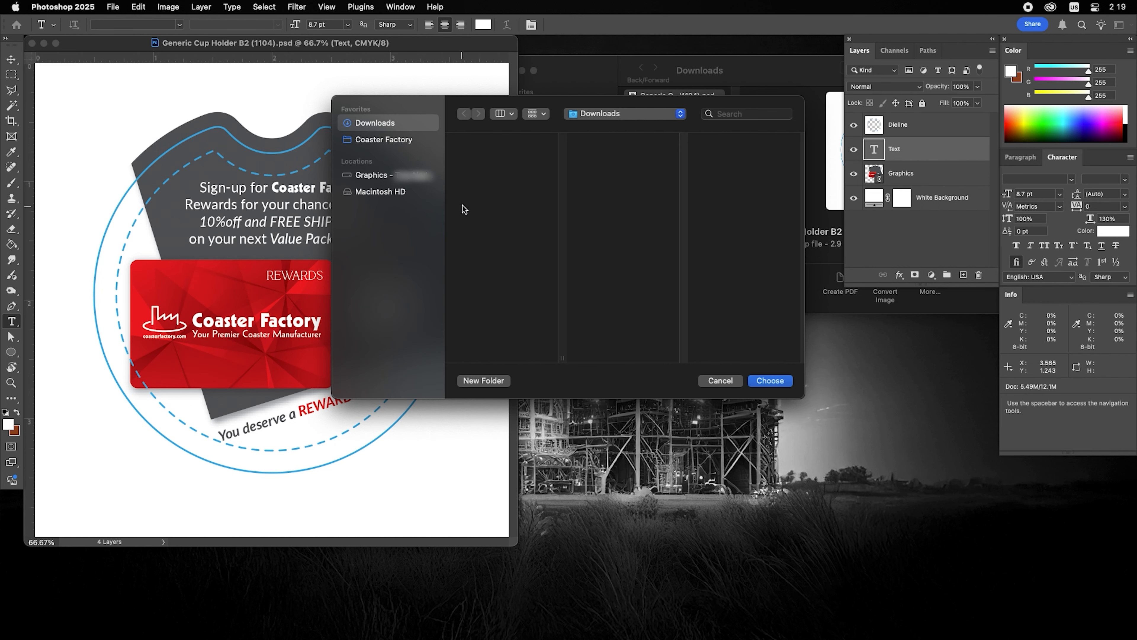
left_click(769, 381)
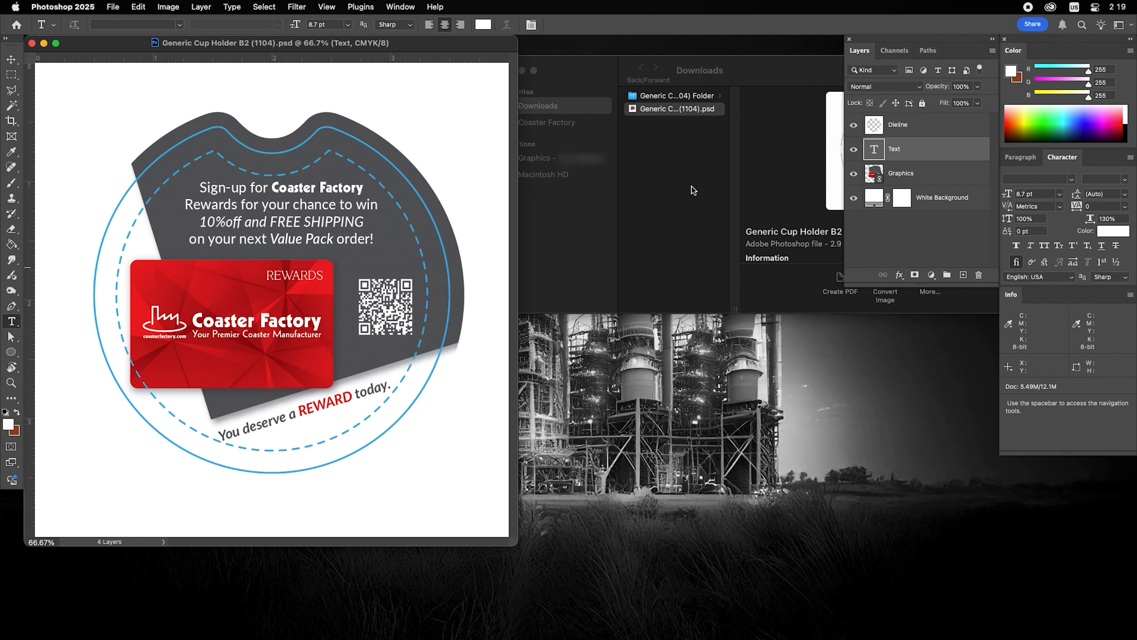
left_click(682, 155)
Identify the sign-up text fonts: Lato Medium, Geometric 231 Heavy BT and Lato Medium Italic
left_click(680, 96)
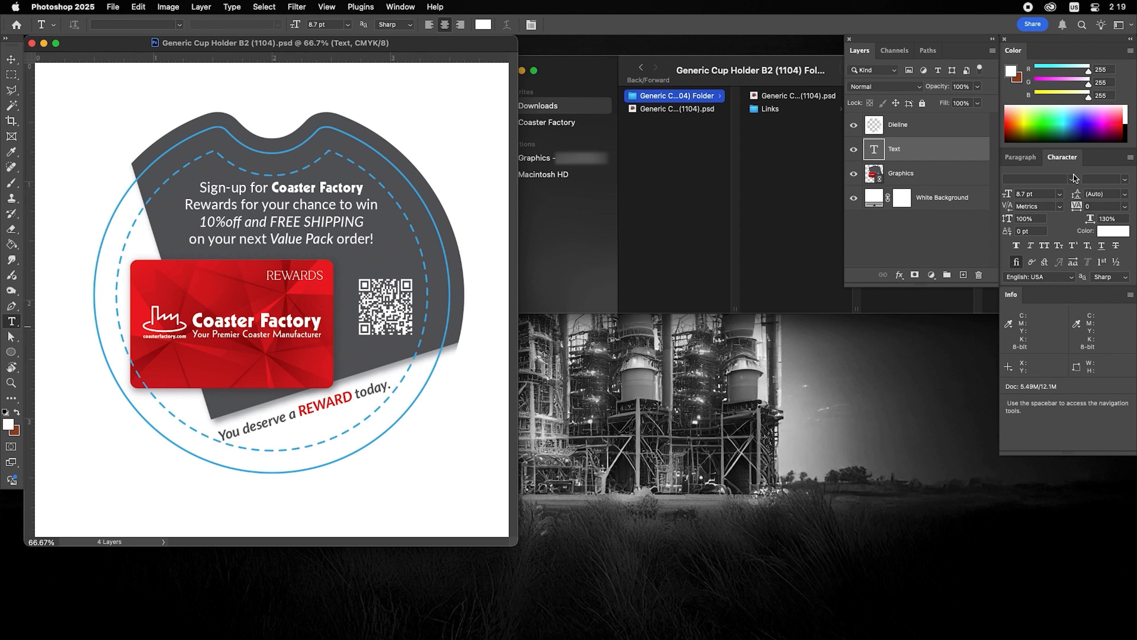
left_click(220, 188)
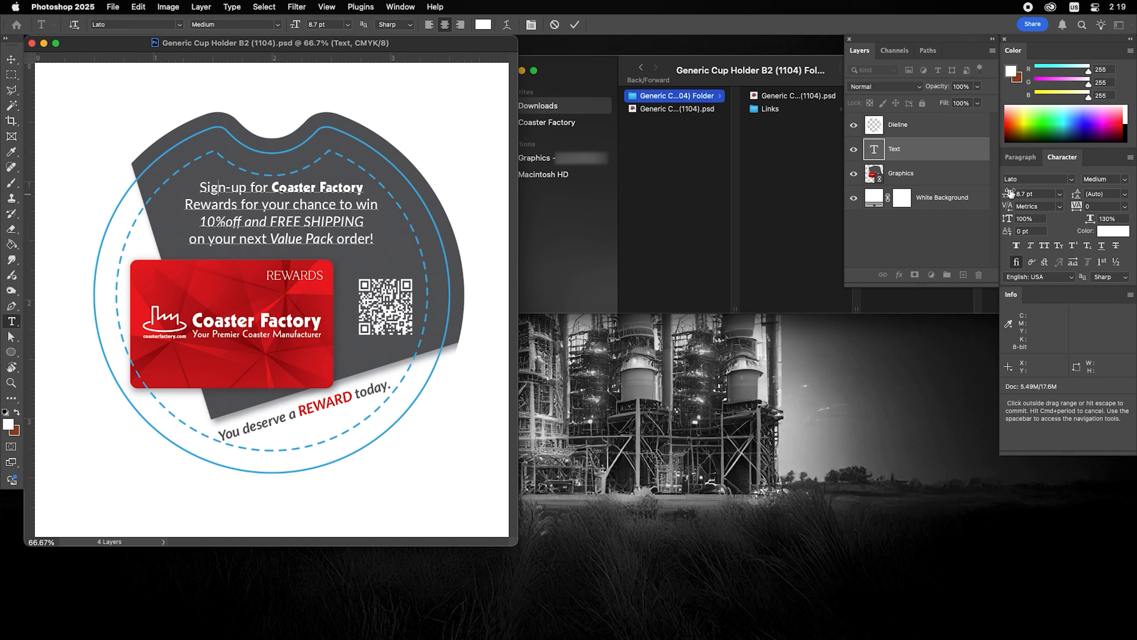
left_click(333, 185)
left_click(214, 206)
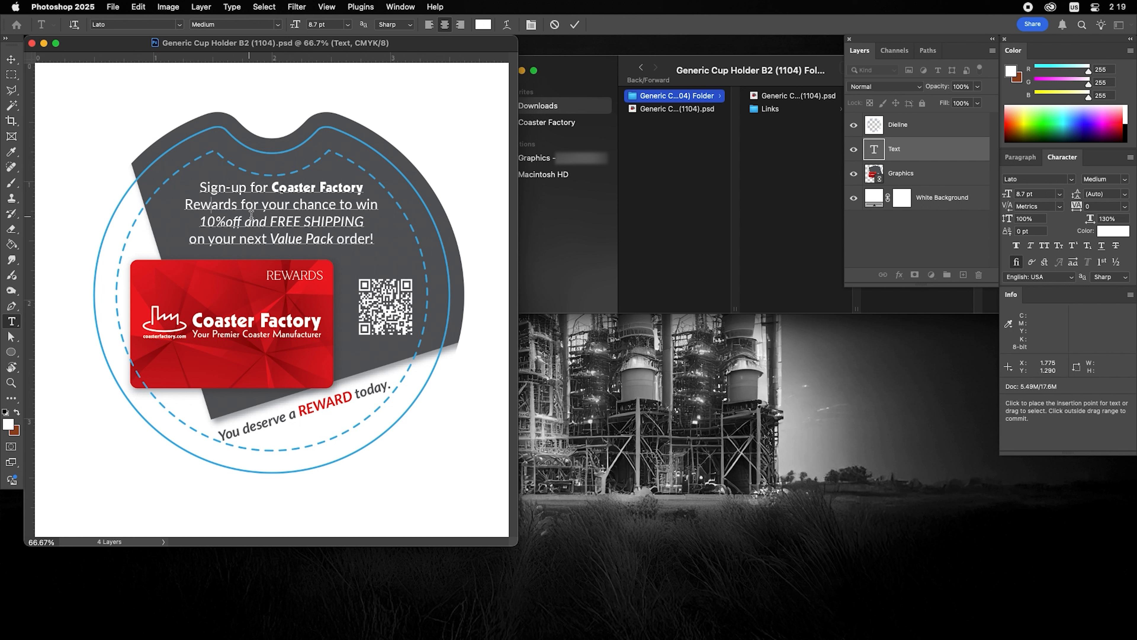
left_click(235, 221)
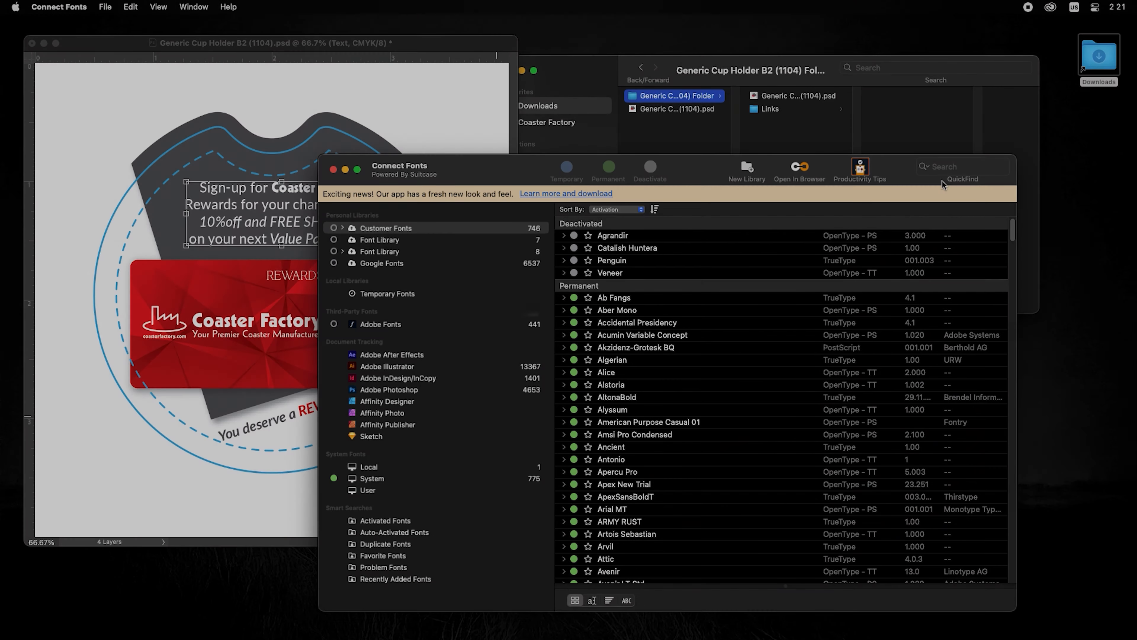
left_click(943, 167)
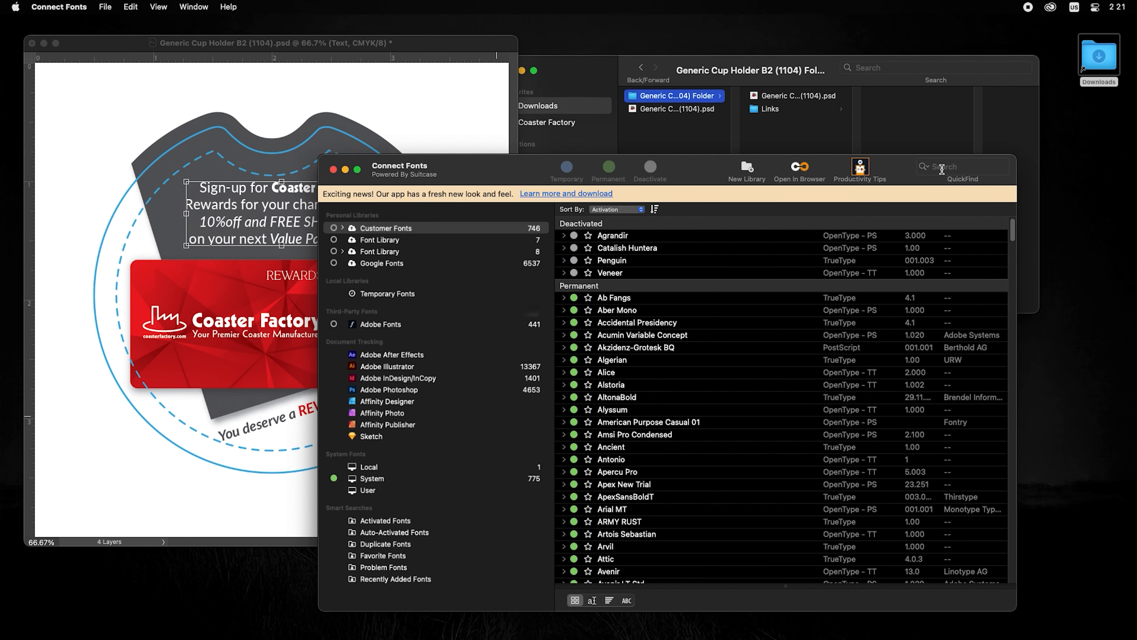
Search for Lato and collect it for output into the cup holder package folder
type("Lato")
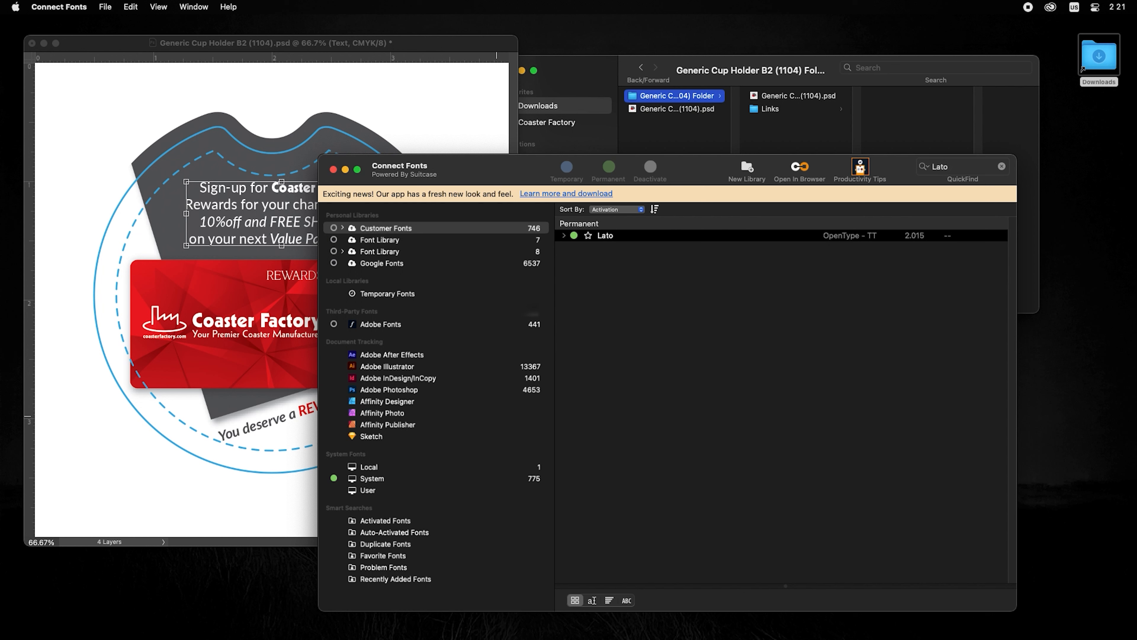
left_click(565, 236)
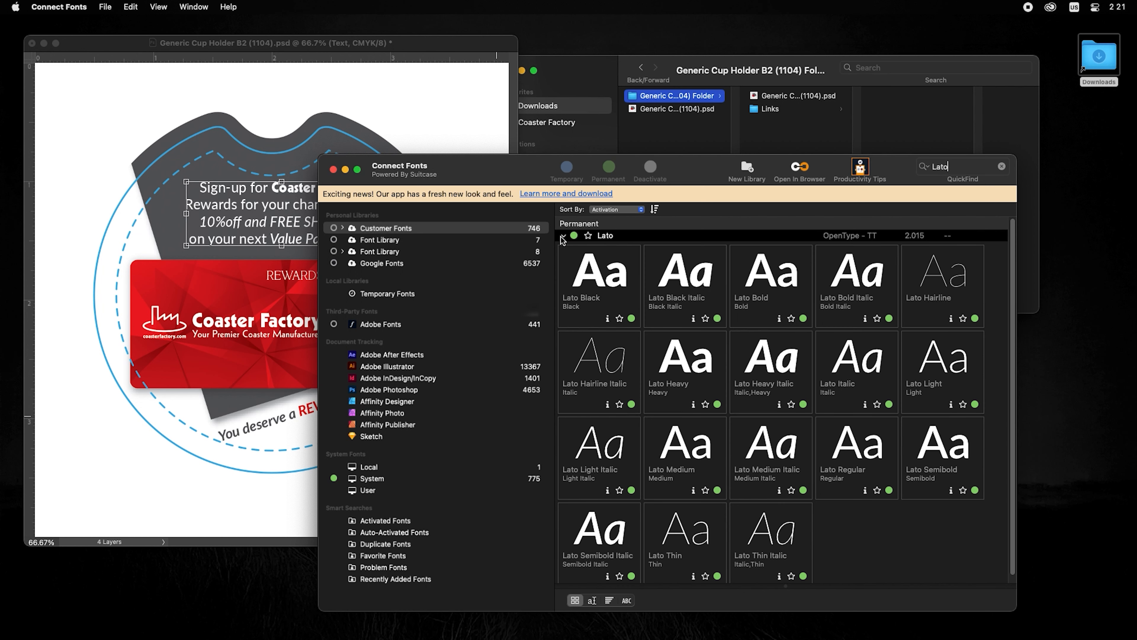
left_click(564, 237)
right_click(600, 239)
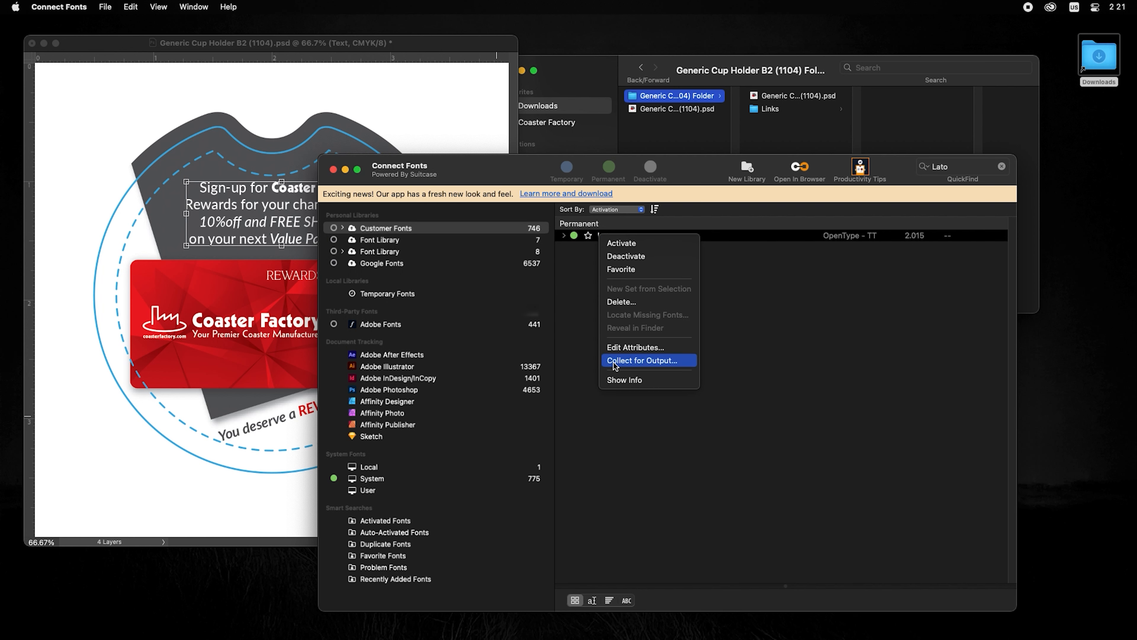
left_click(666, 361)
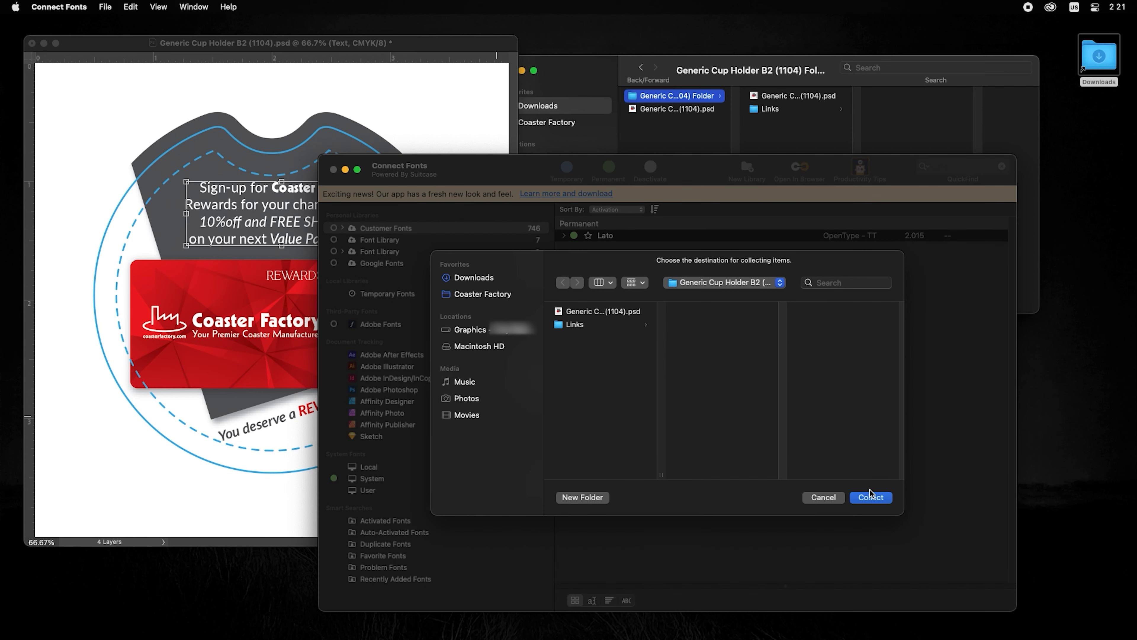
left_click(870, 497)
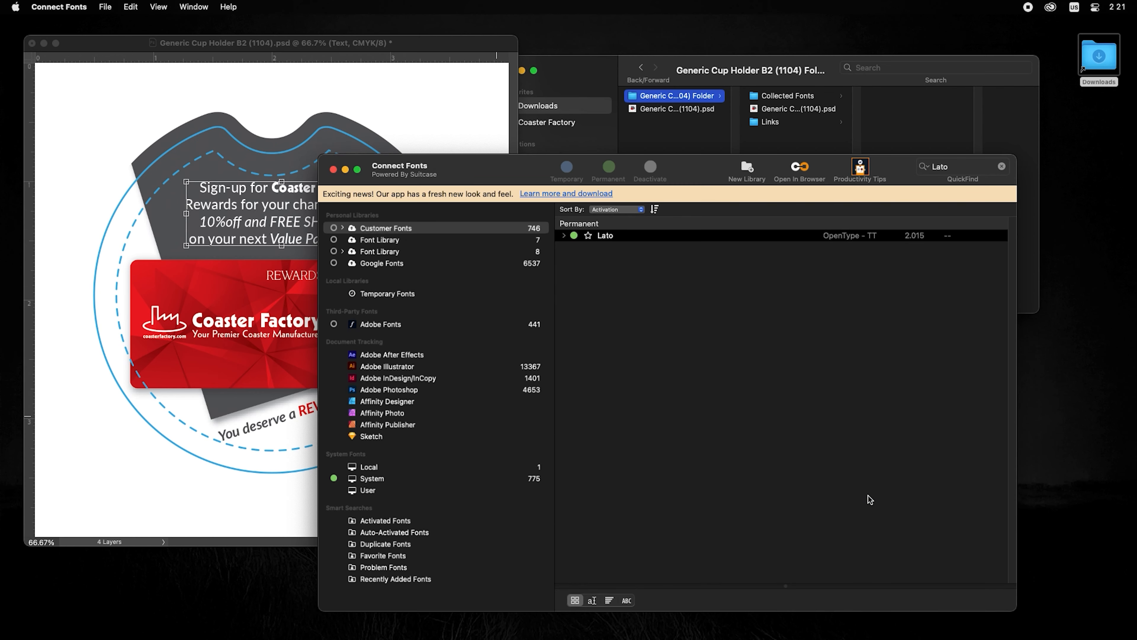
Check the new Collected Fonts folder in Finder, then select the Lato search text for replacement
left_click(809, 136)
left_click(800, 98)
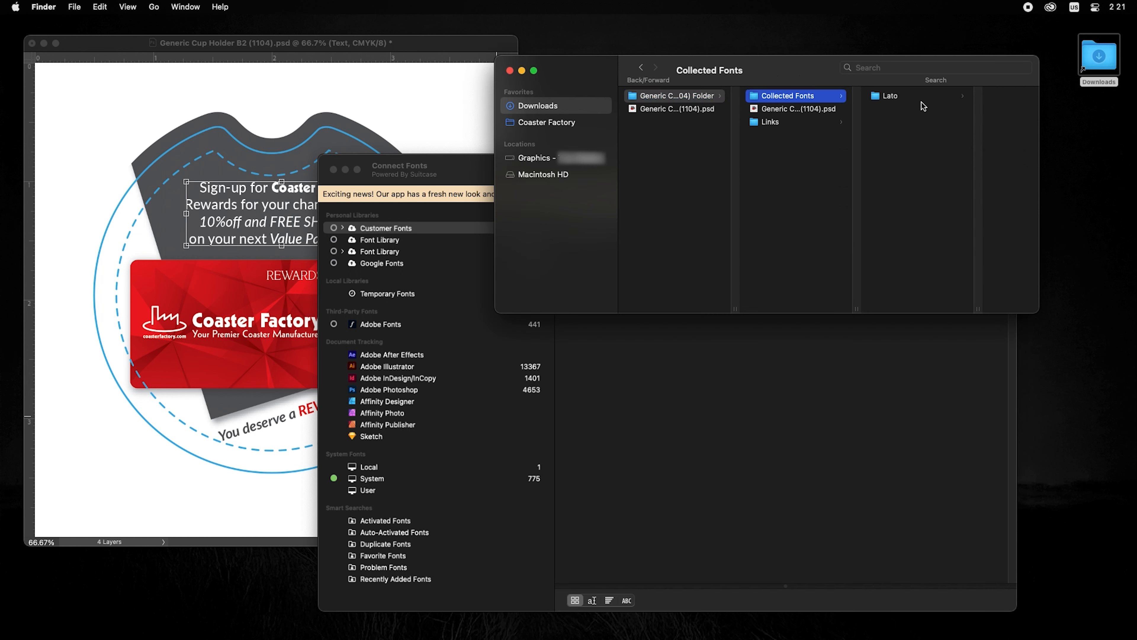
left_click(814, 332)
left_click_drag(978, 166, 908, 160)
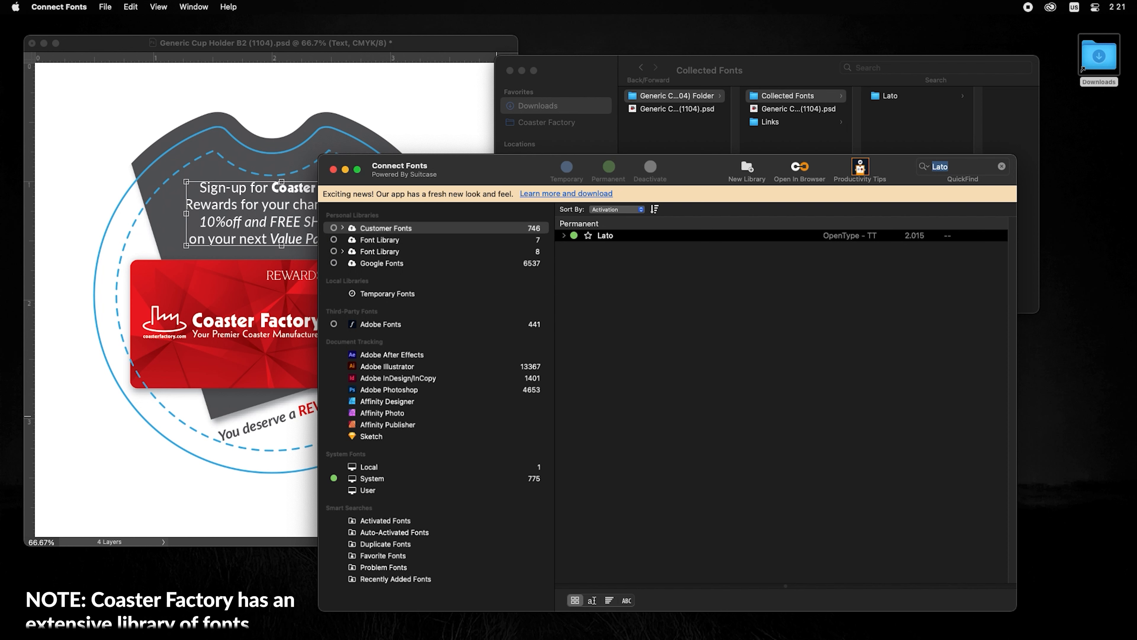
Search 'Geom', collect Geometric 231 BT Heavy into Collected Fonts, and close Connect Fonts
type("Geom")
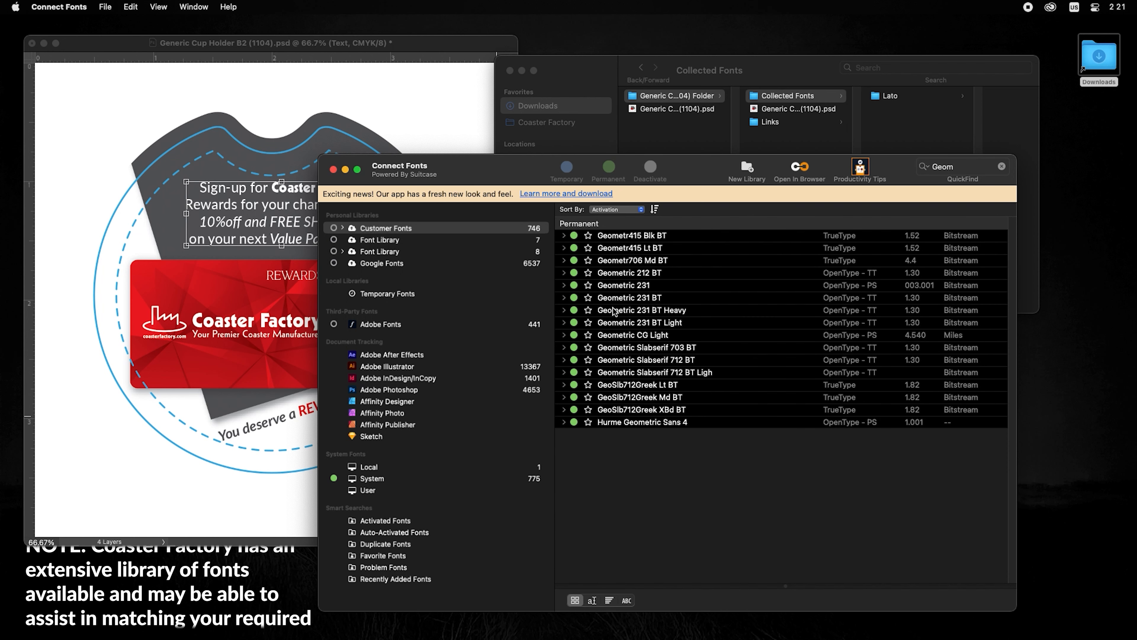
left_click(665, 314)
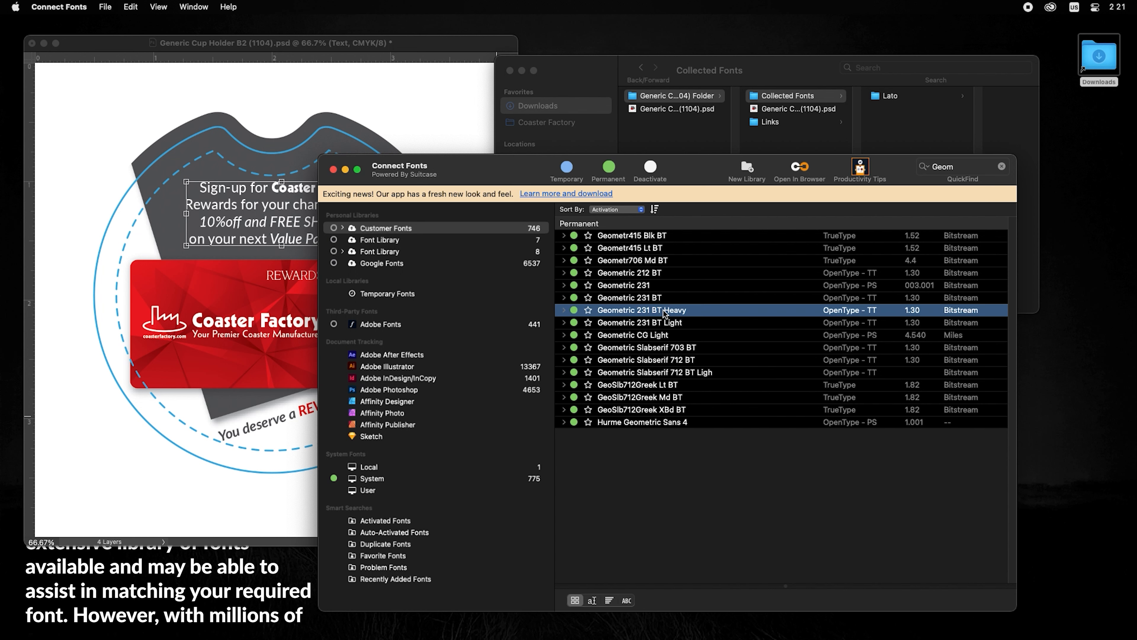
right_click(664, 310)
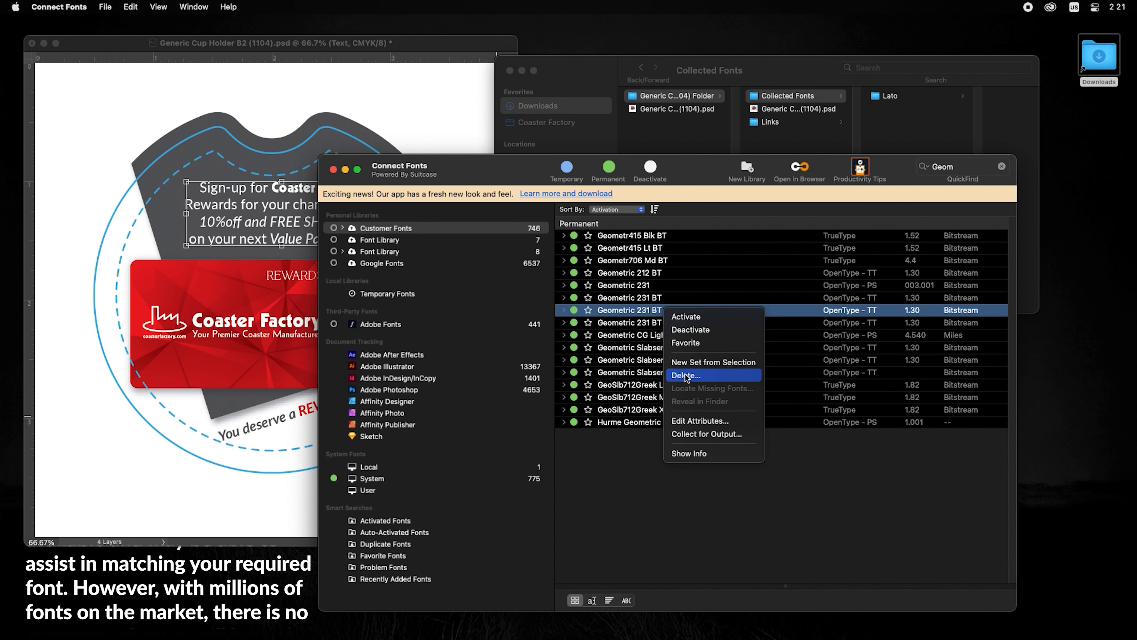
left_click(695, 438)
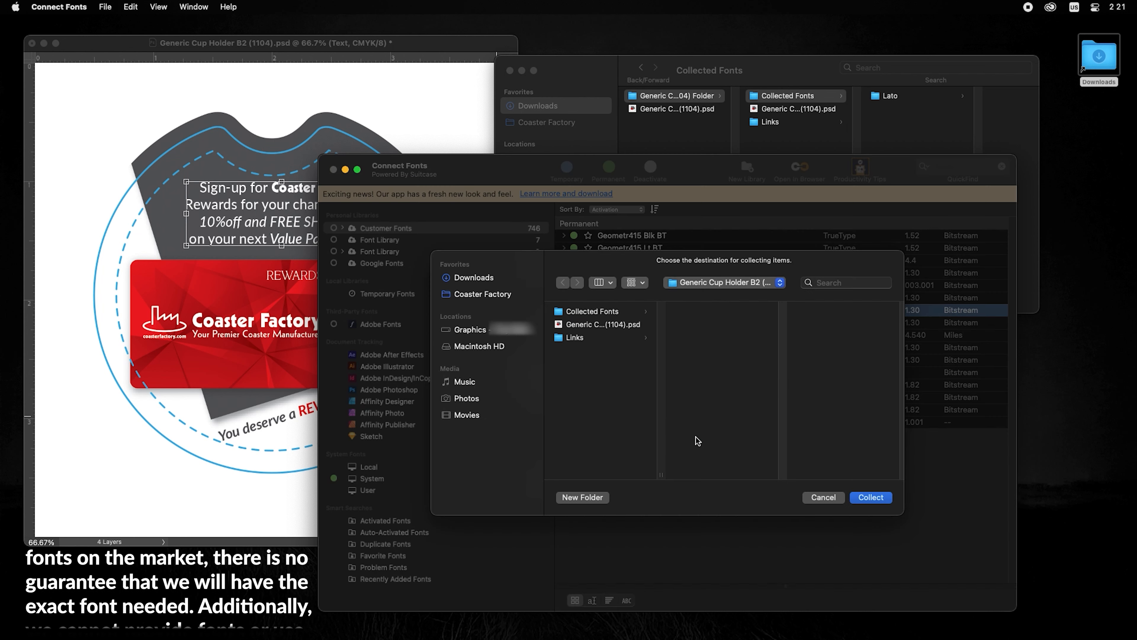
left_click(870, 498)
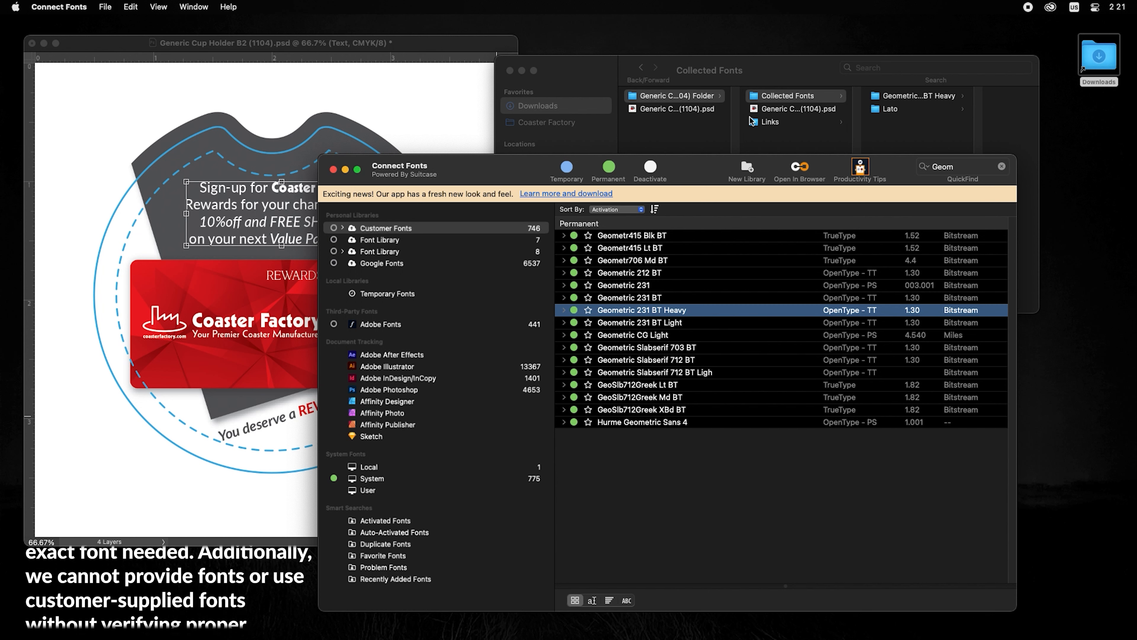
left_click(333, 170)
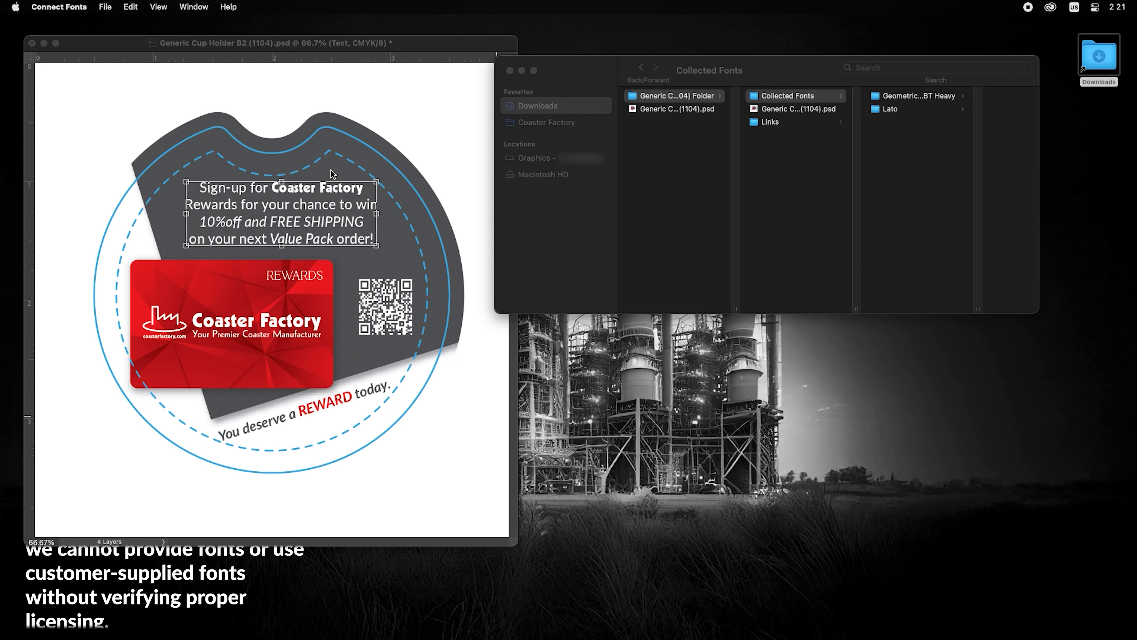
Review the collected Geometric 231 BT Heavy and Lato font folders in the package
left_click(814, 175)
left_click(945, 96)
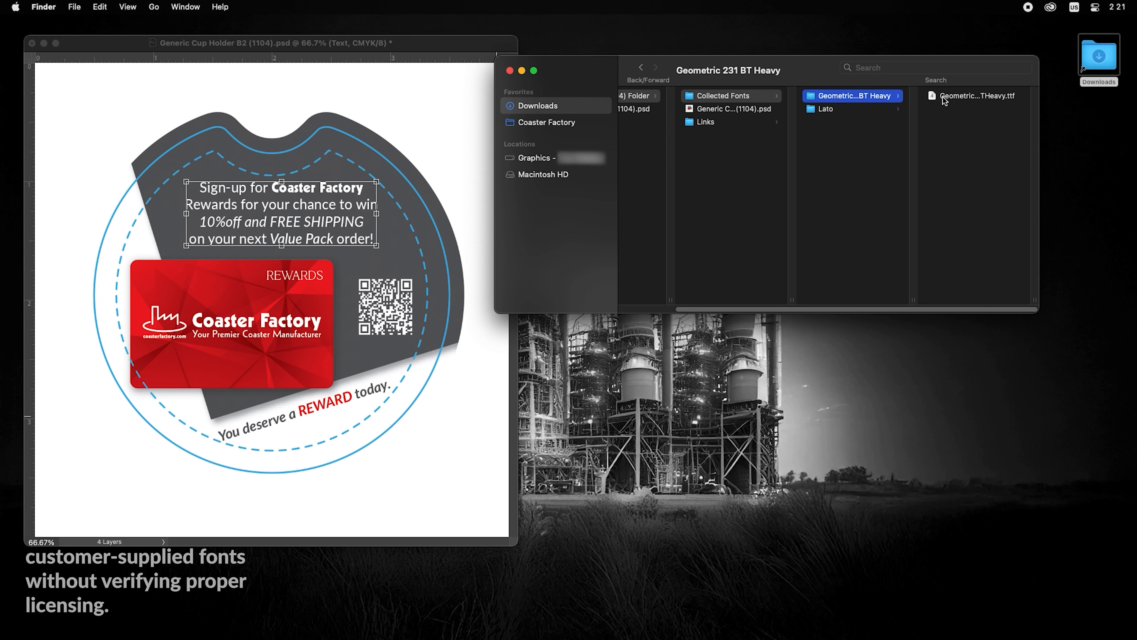
left_click(872, 111)
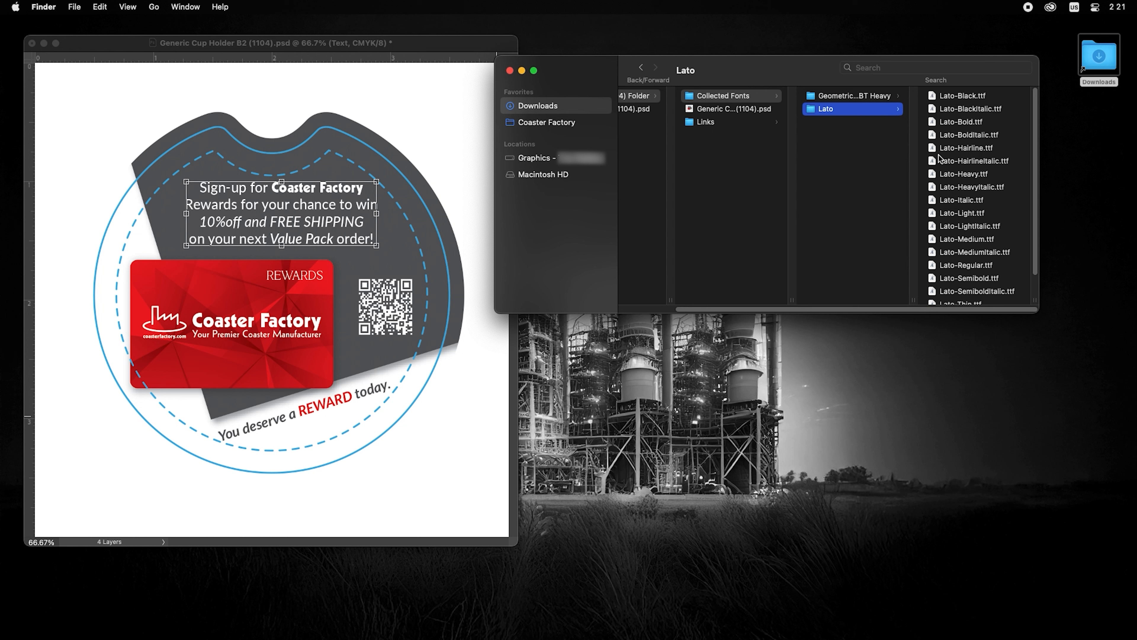
left_click(841, 135)
scroll(738, 206, "left", 3)
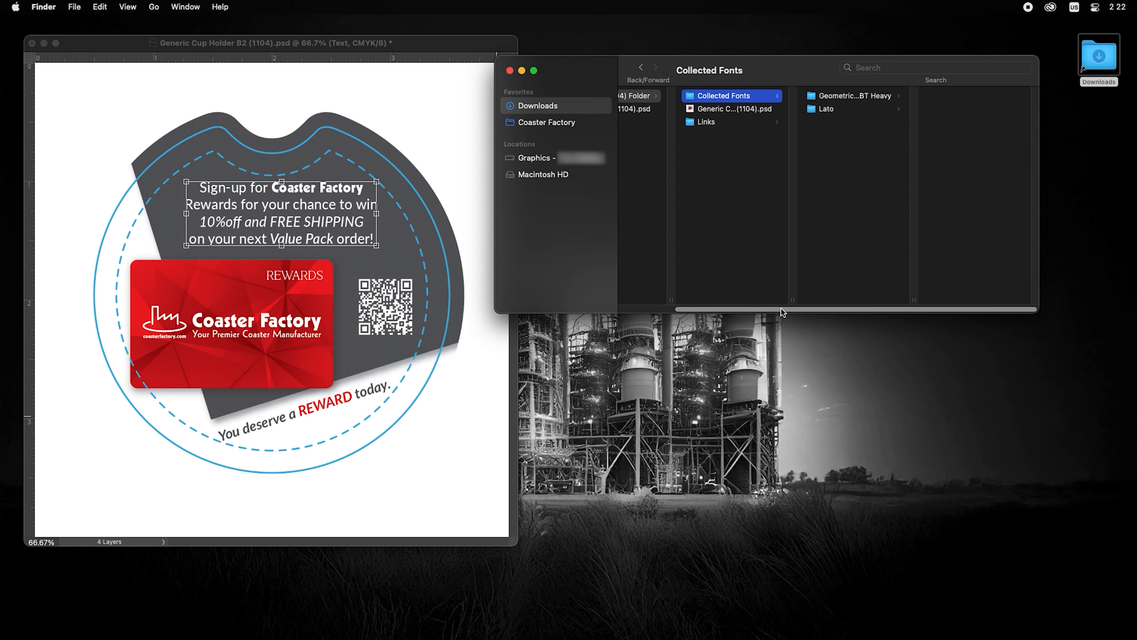
left_click(679, 126)
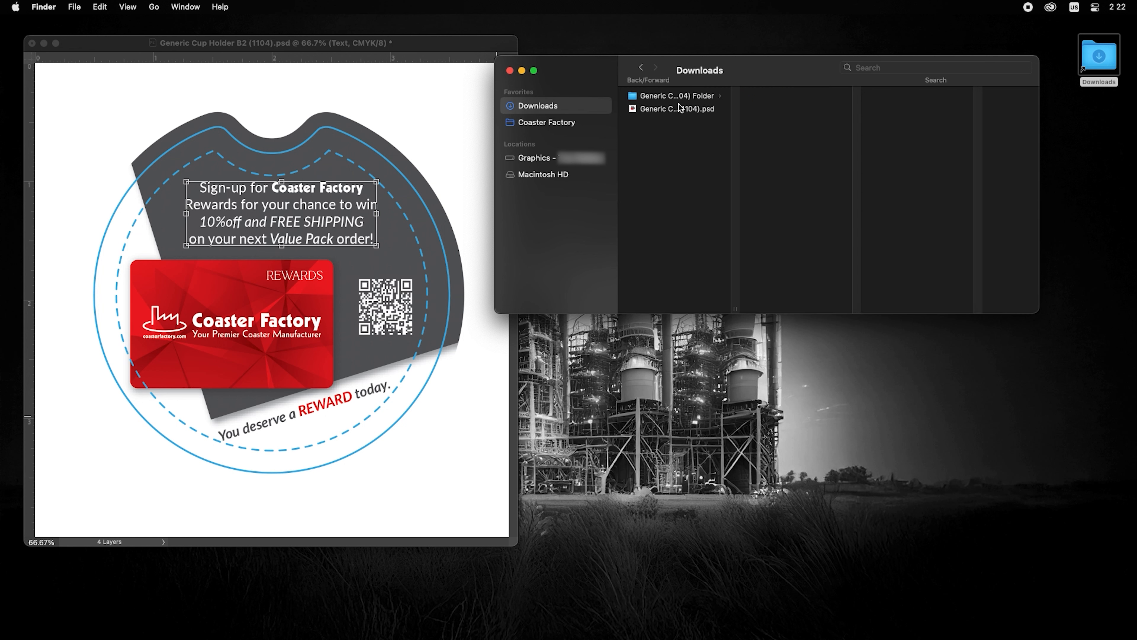
Compress the package folder into Generic Cup Holder B2 (1104) Folder.zip and tag it green
right_click(678, 97)
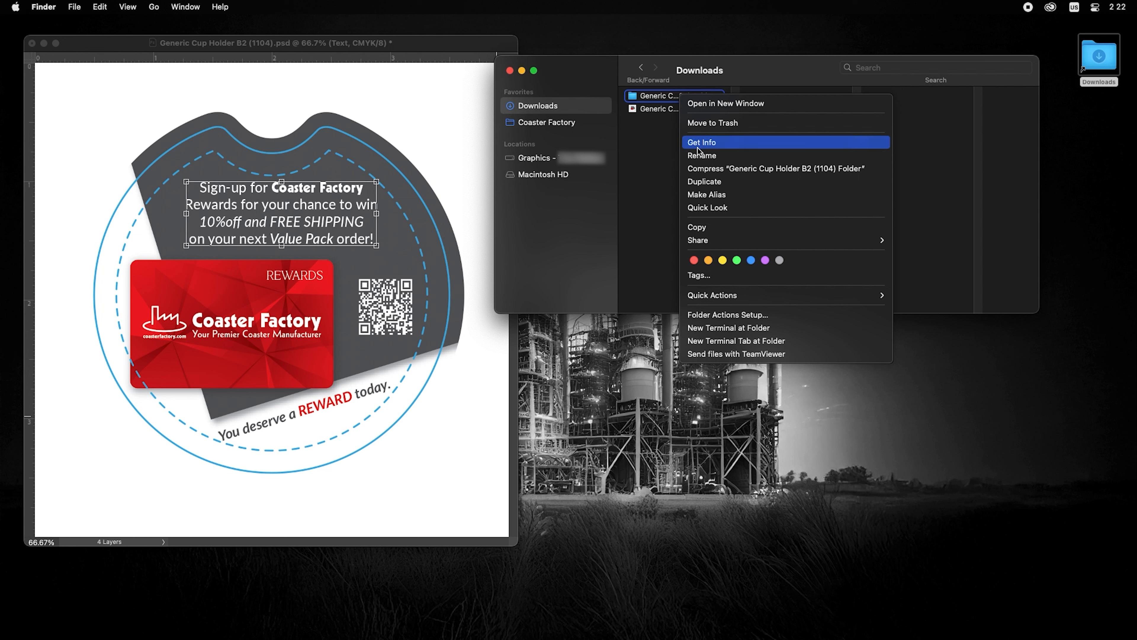
left_click(699, 169)
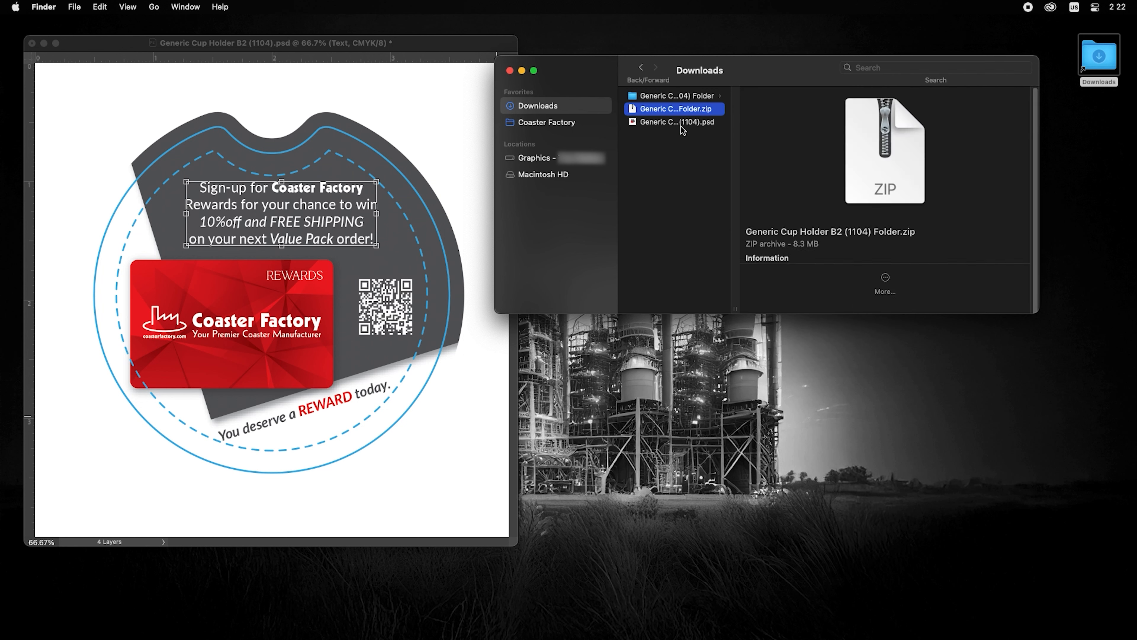
right_click(674, 112)
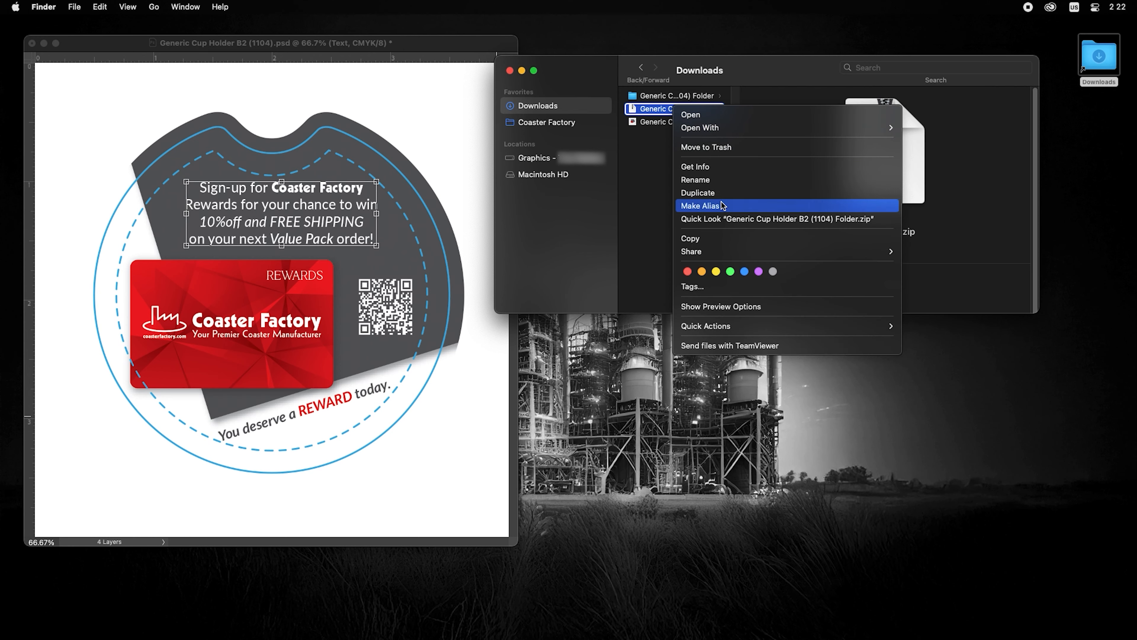
left_click(730, 270)
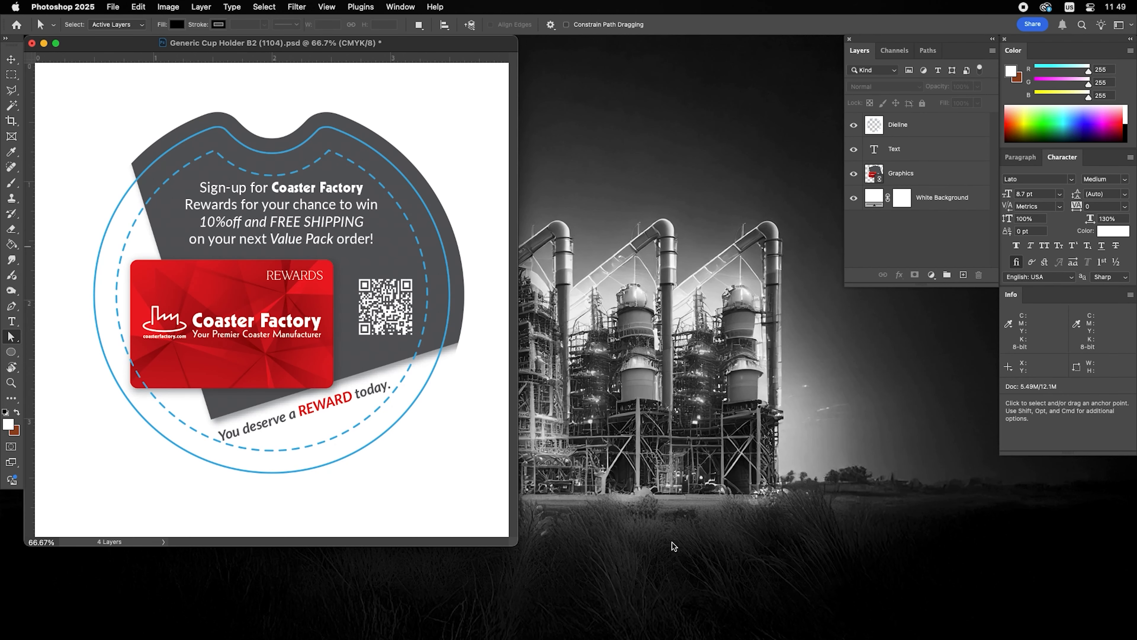
Convert the cup holder's Text layer to a smart object from the Layers panel menu
left_click(917, 155)
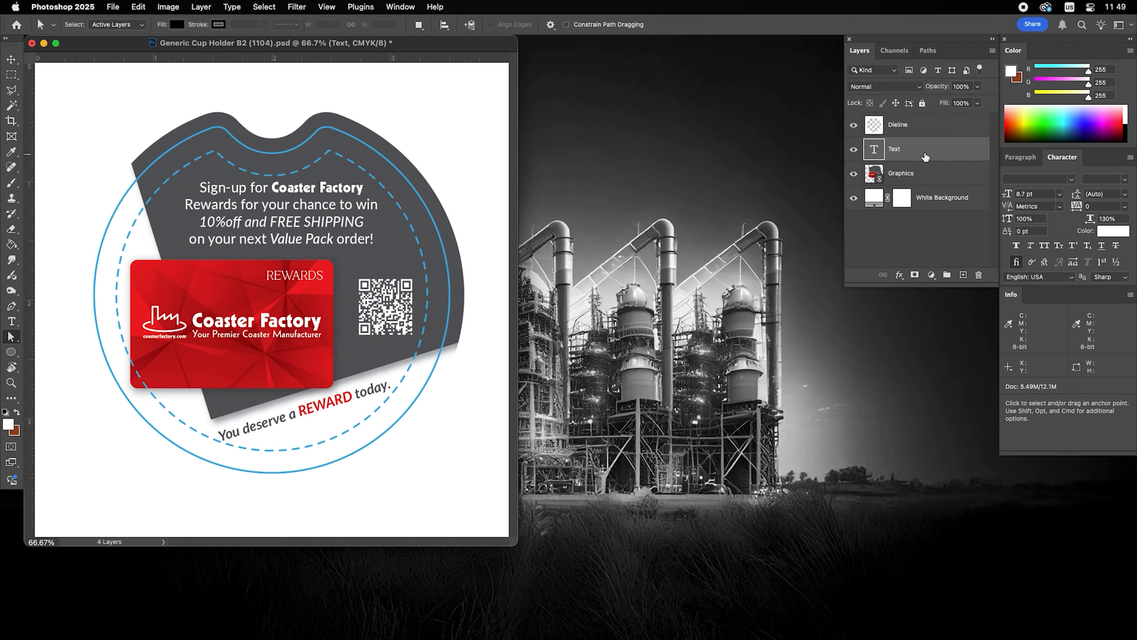
left_click(992, 51)
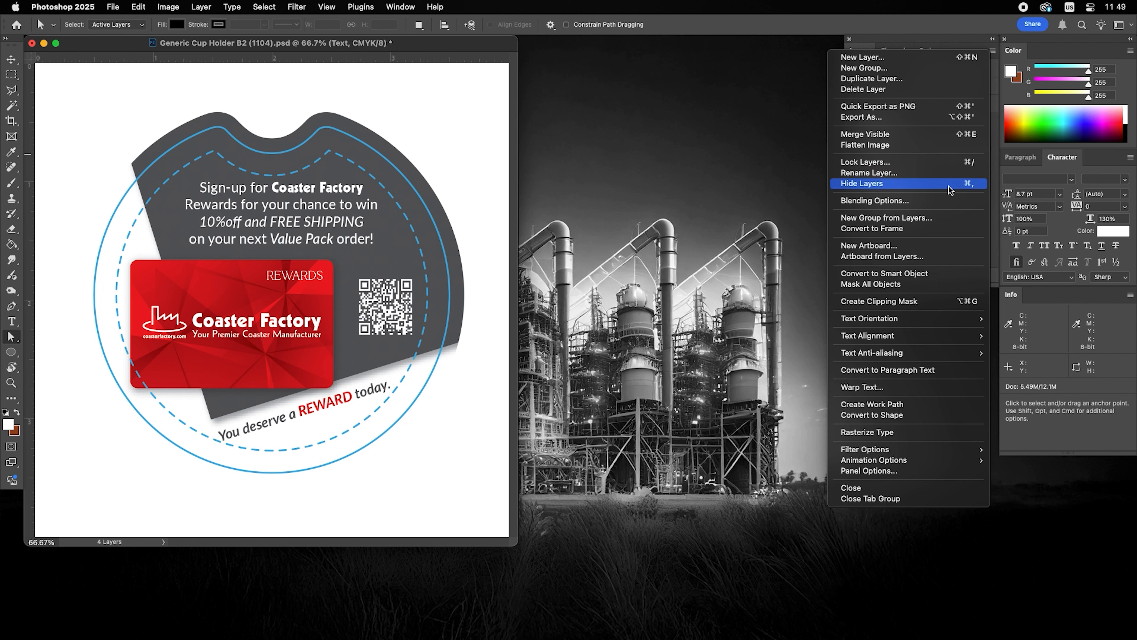
left_click(884, 274)
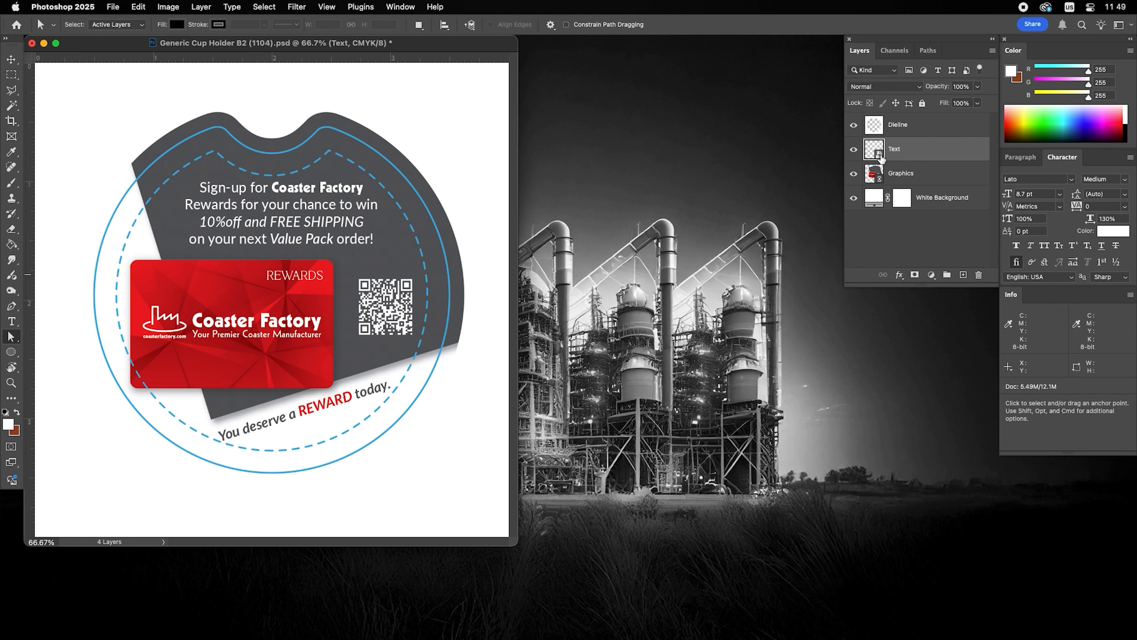
In the Text smart object's contents, add a dark red Solid Color fill layer beneath the Text layer
double_click(879, 156)
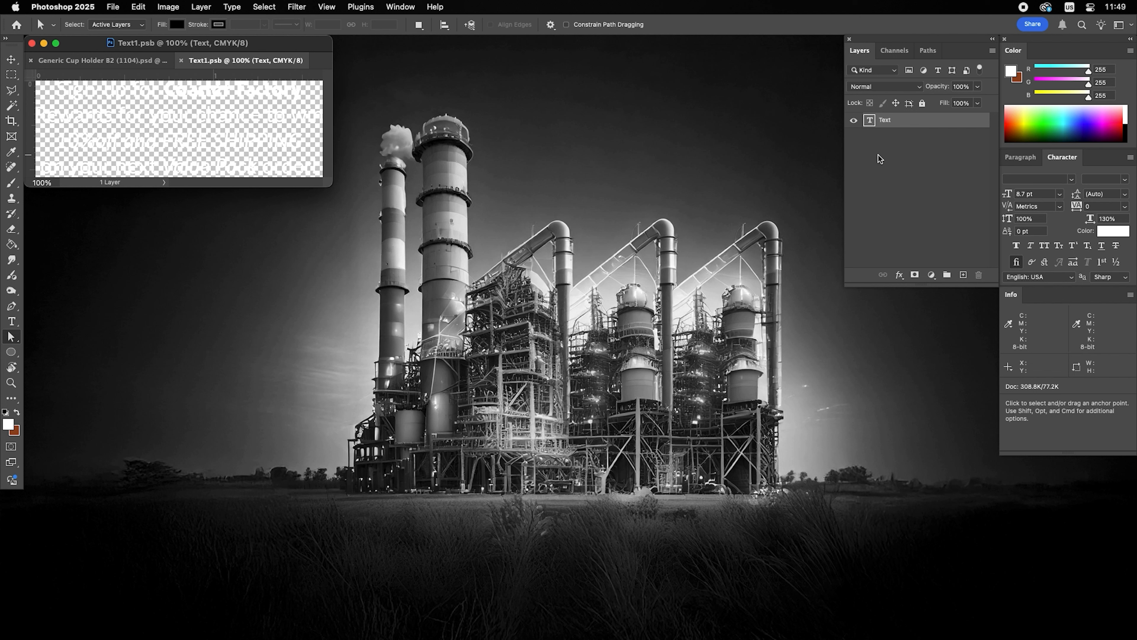
left_click_drag(331, 184, 681, 390)
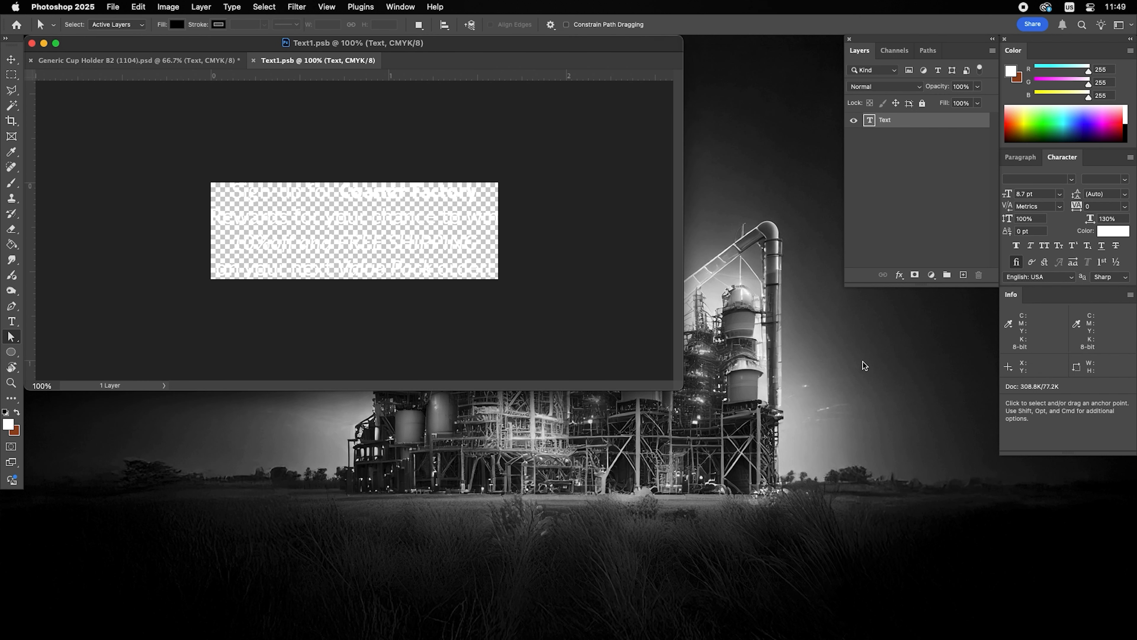
left_click(932, 275)
left_click(941, 290)
left_click(690, 241)
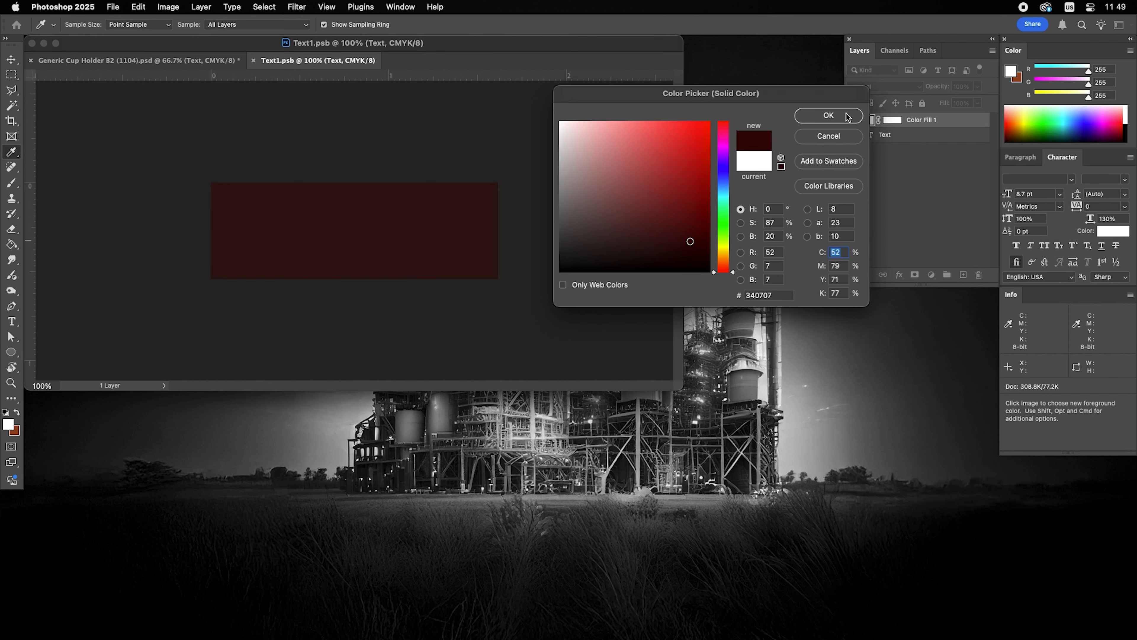
left_click(828, 116)
left_click_drag(936, 121, 937, 147)
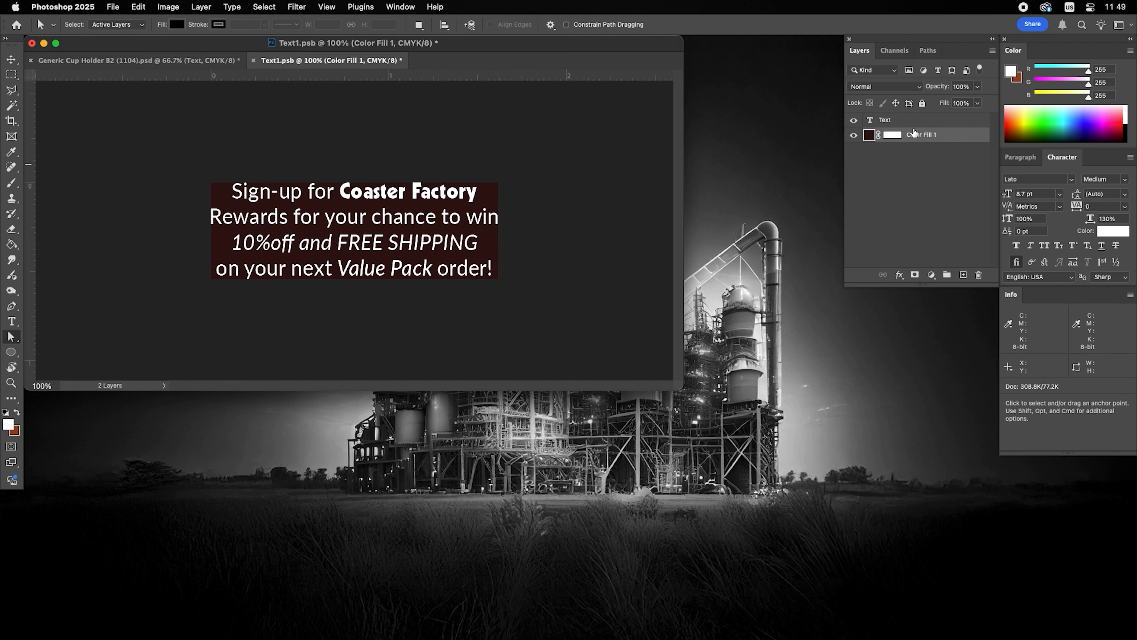
Highlight the sign-up copy from "for" into the second line for editing
double_click(869, 121)
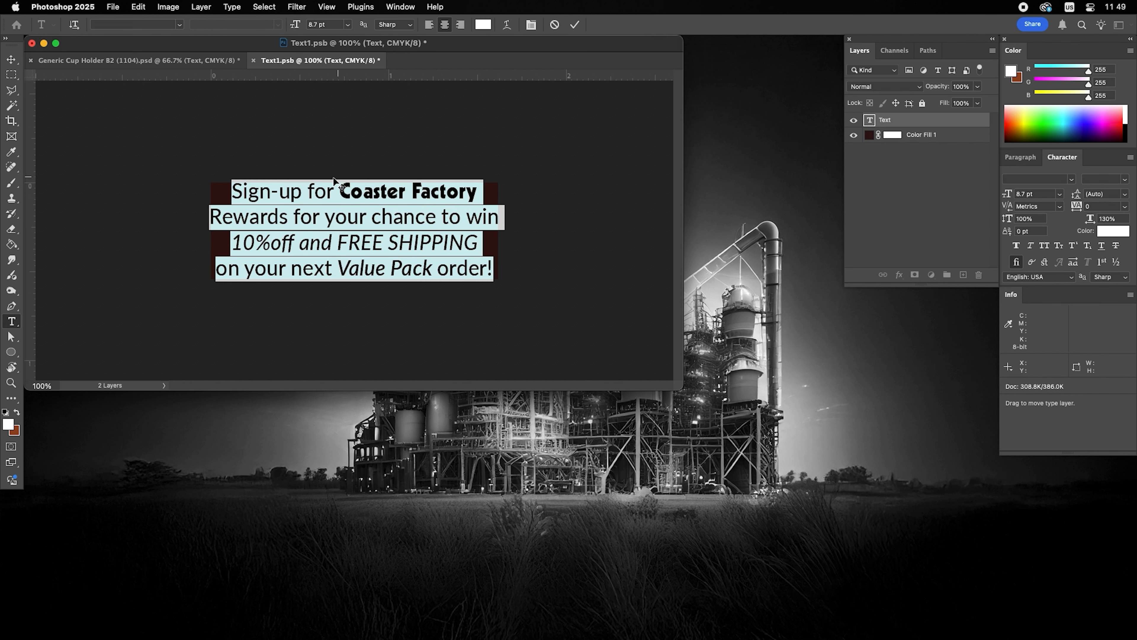
left_click(312, 190)
left_click_drag(313, 190, 371, 216)
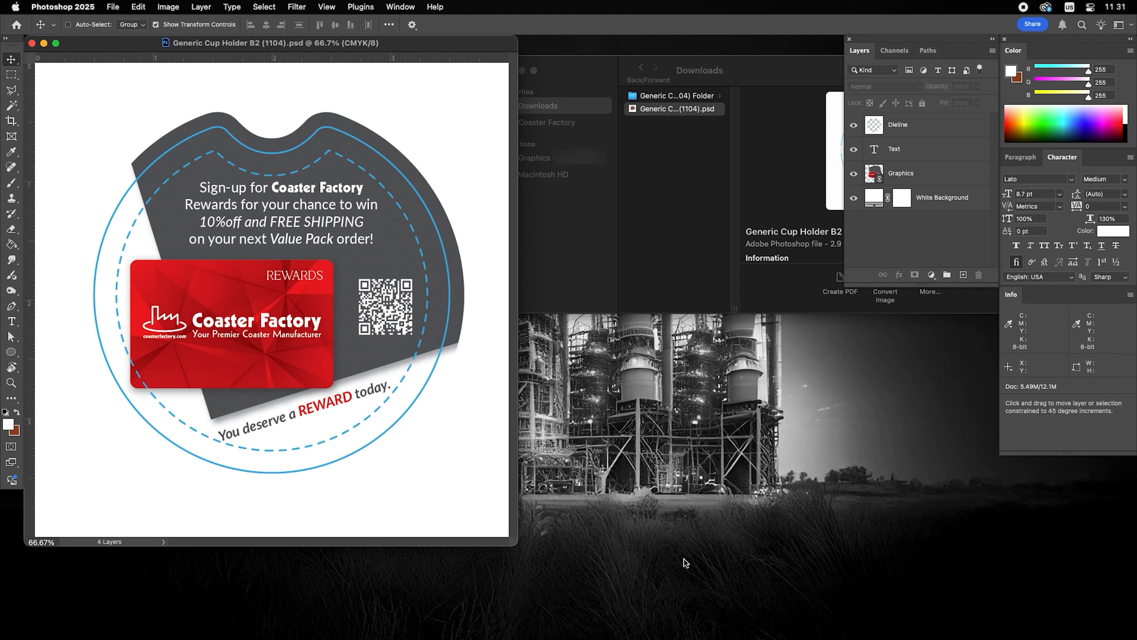
Rasterize the sign-up Text layer's type into a pixel layer from the Layers panel menu
left_click(931, 176)
left_click(933, 152)
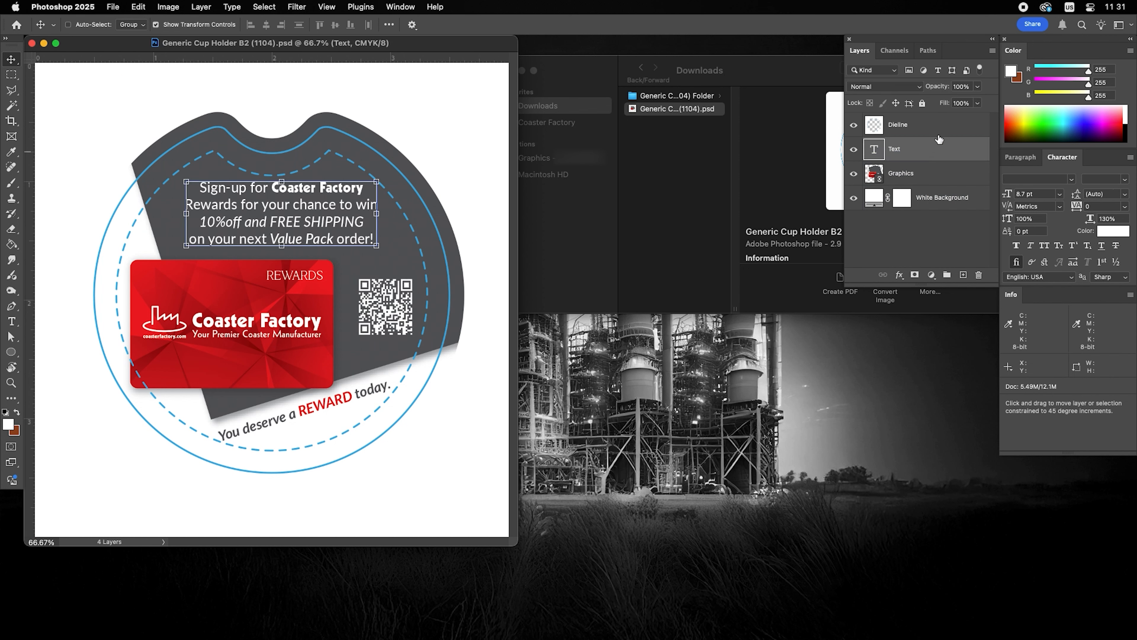
left_click(995, 52)
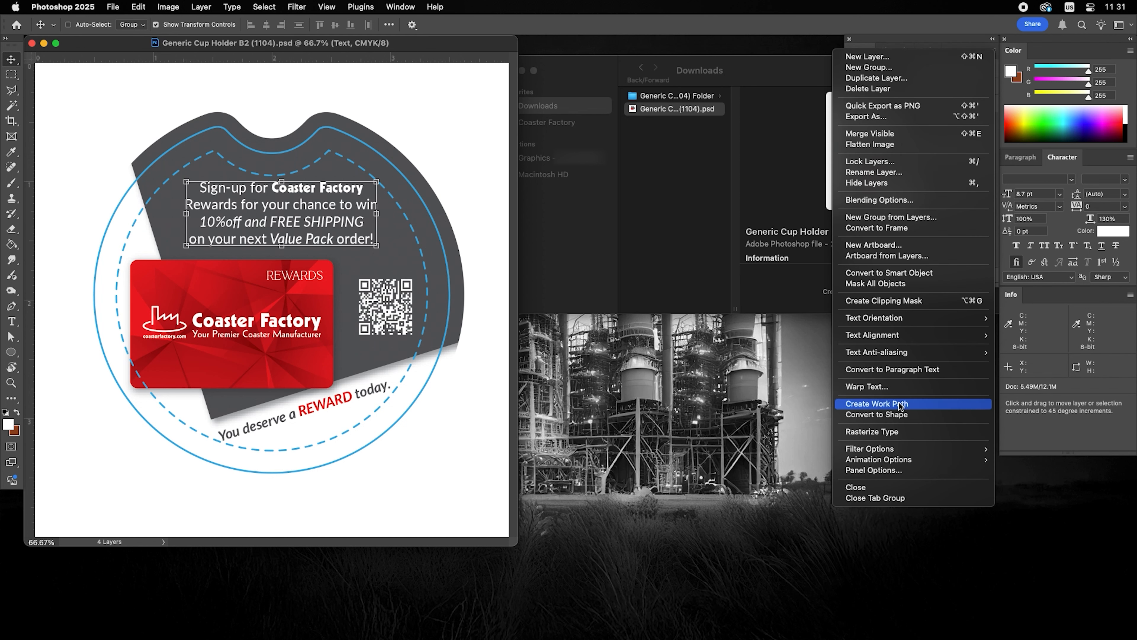
left_click(904, 433)
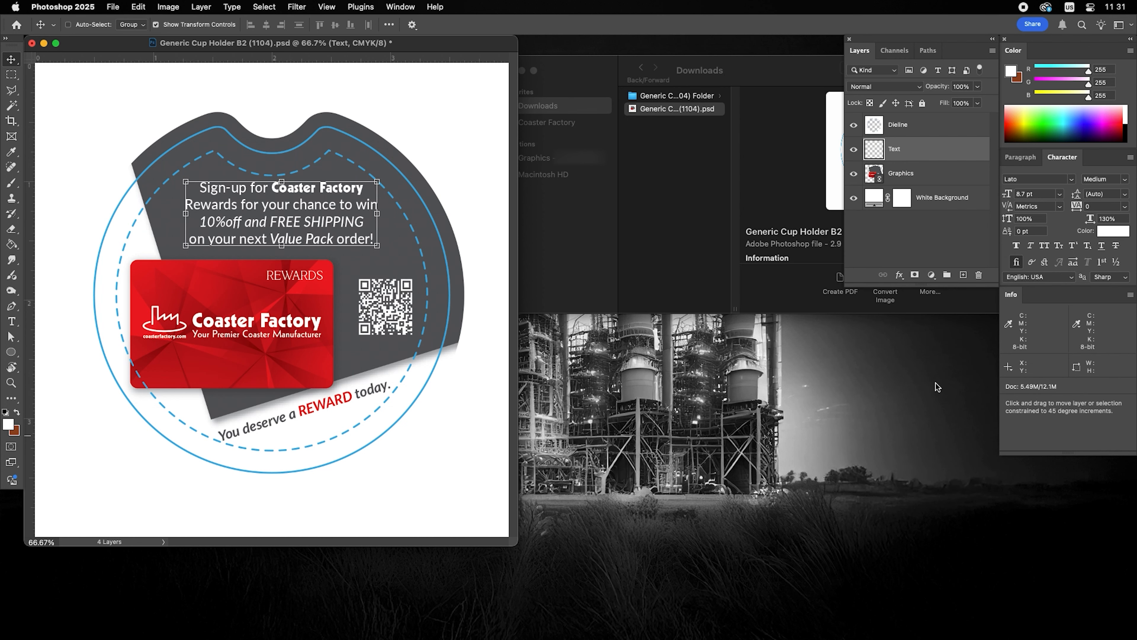